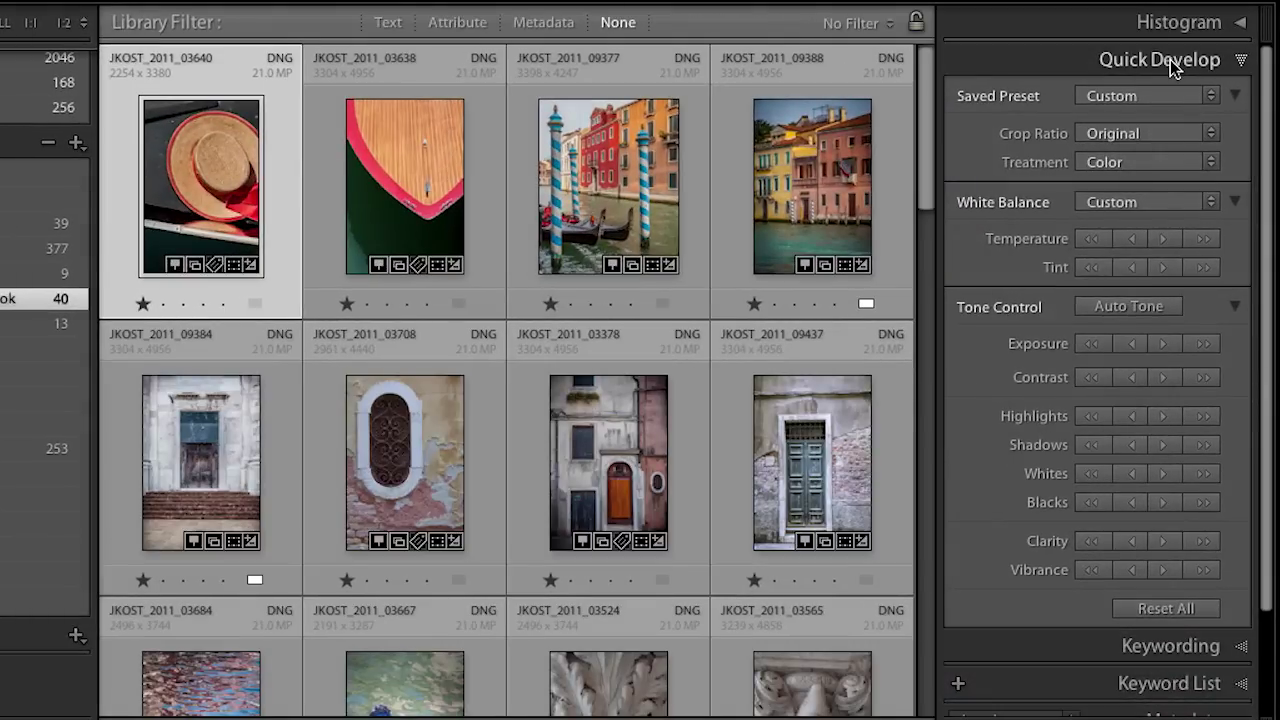
Step: Swap Quick Develop for the Metadata panel to show the straw hat photo's Venice, Italy caption details
{"action": "left_click", "coordinate": [1170, 60]}
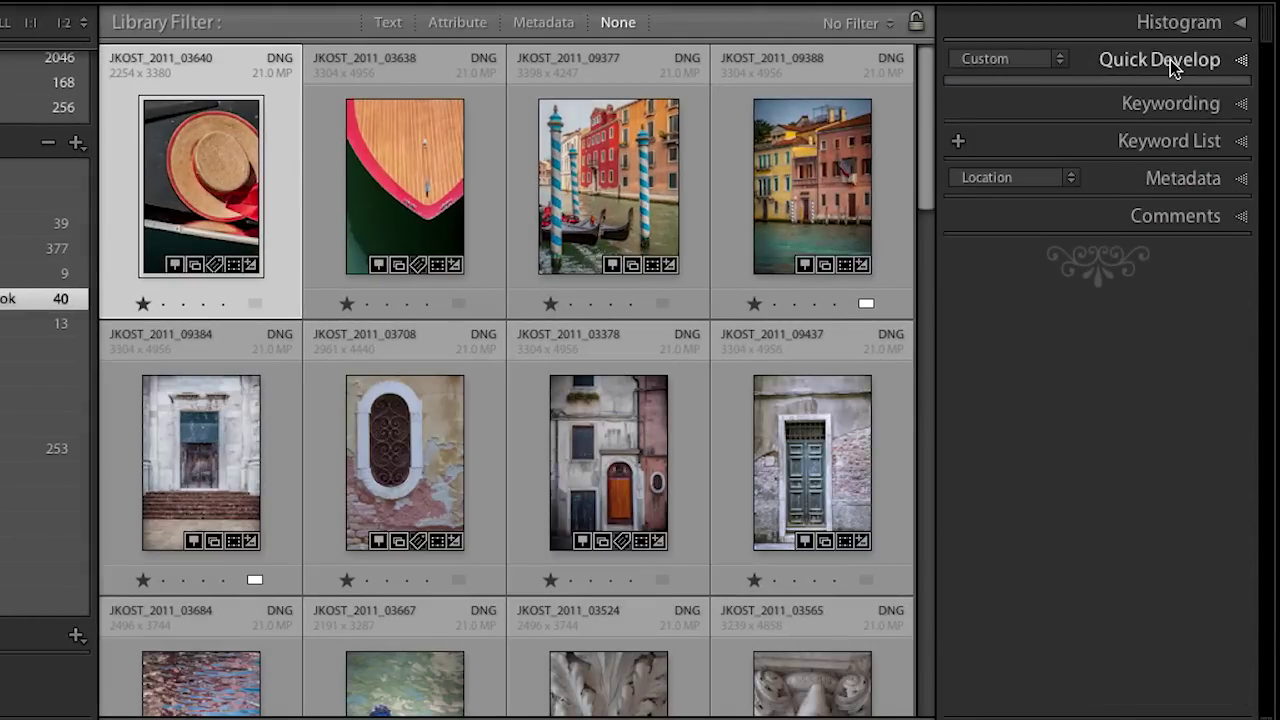
{"action": "left_click", "coordinate": [1180, 168]}
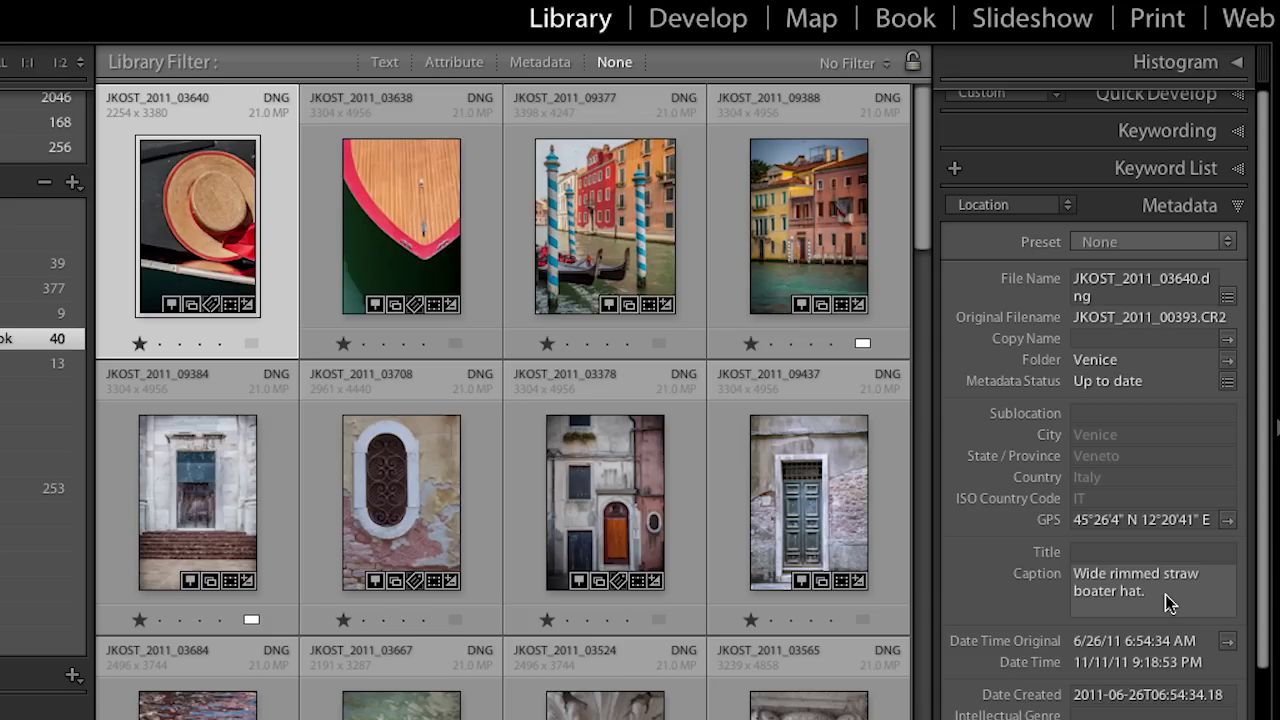
Step: Start a Blurb book in the Book module and review the available book sizes
{"action": "left_click", "coordinate": [905, 19]}
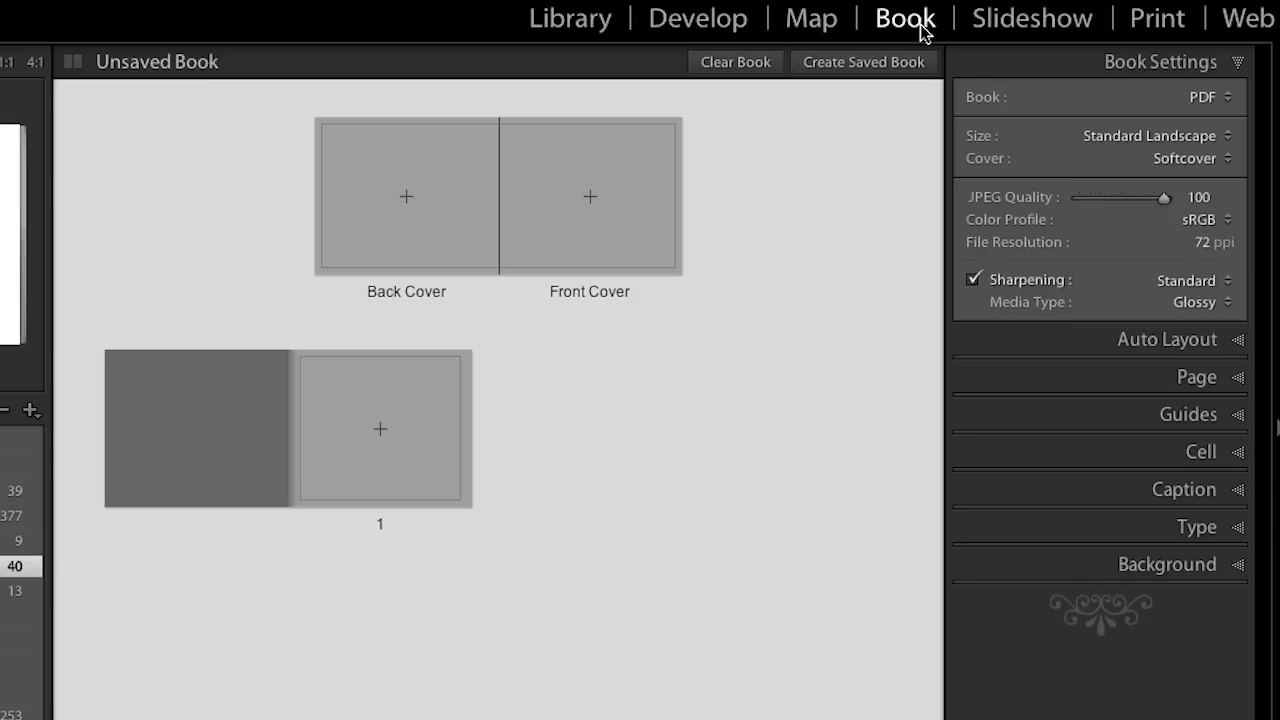
{"action": "left_click", "coordinate": [1192, 100]}
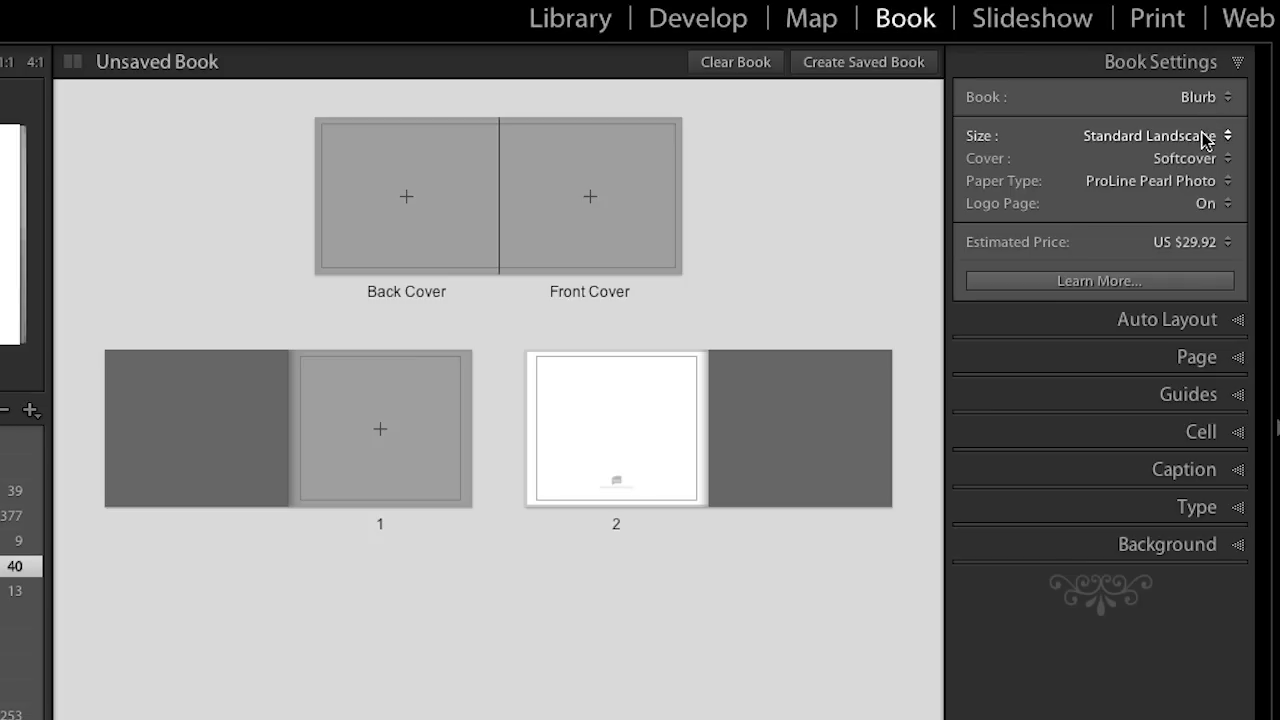
{"action": "left_click", "coordinate": [1205, 137]}
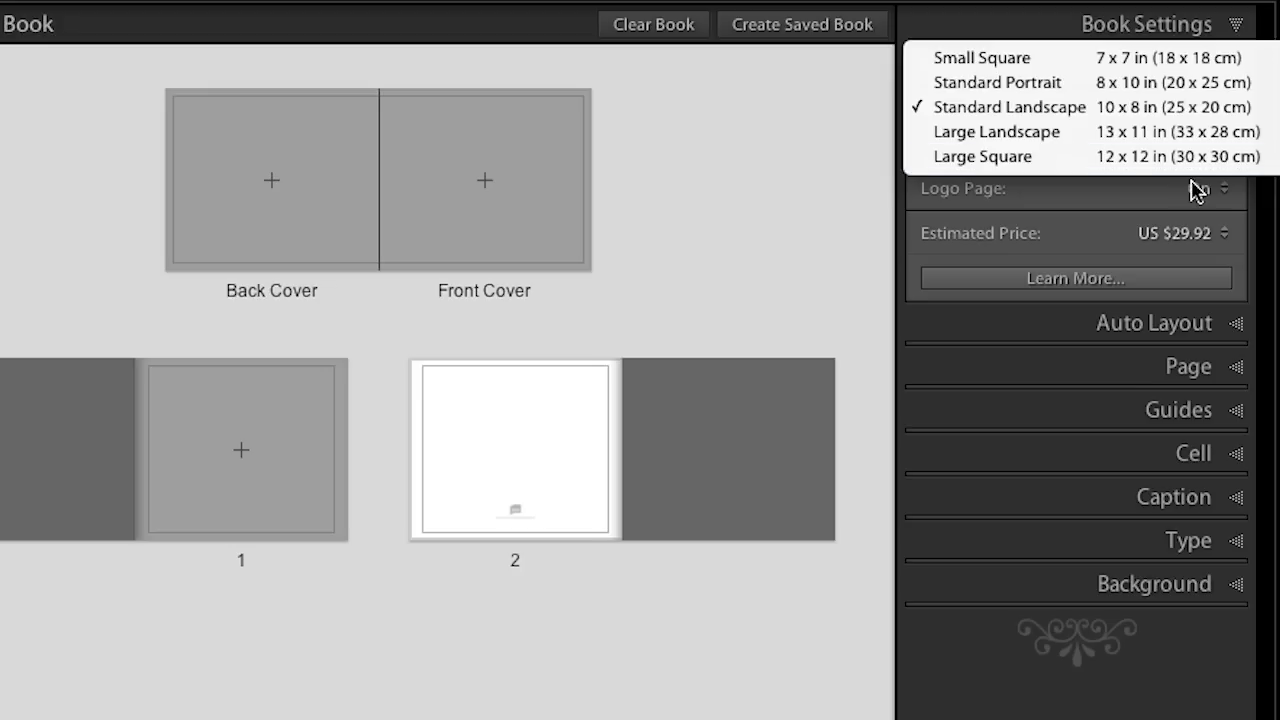
Step: Keep the Standard Landscape size and give the book a Hardcover Dust Jacket cover
{"action": "left_click", "coordinate": [1190, 190]}
{"action": "left_click", "coordinate": [1165, 140]}
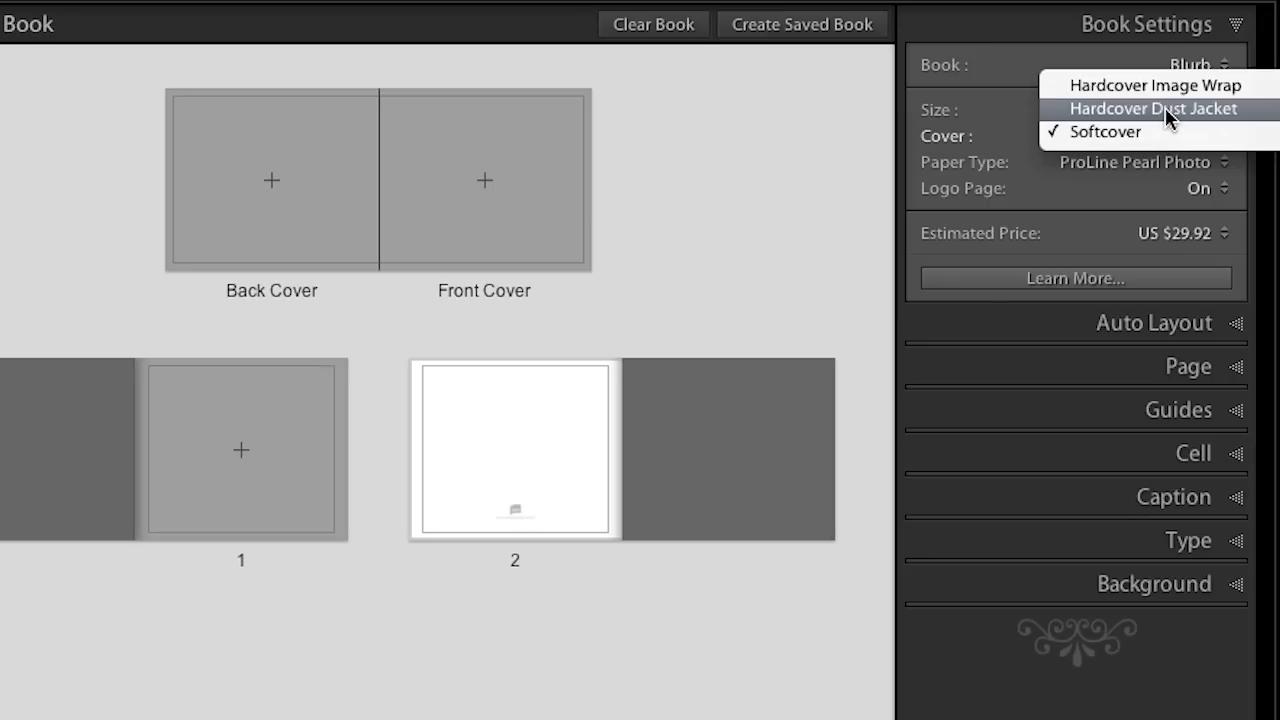
{"action": "left_click", "coordinate": [1165, 107]}
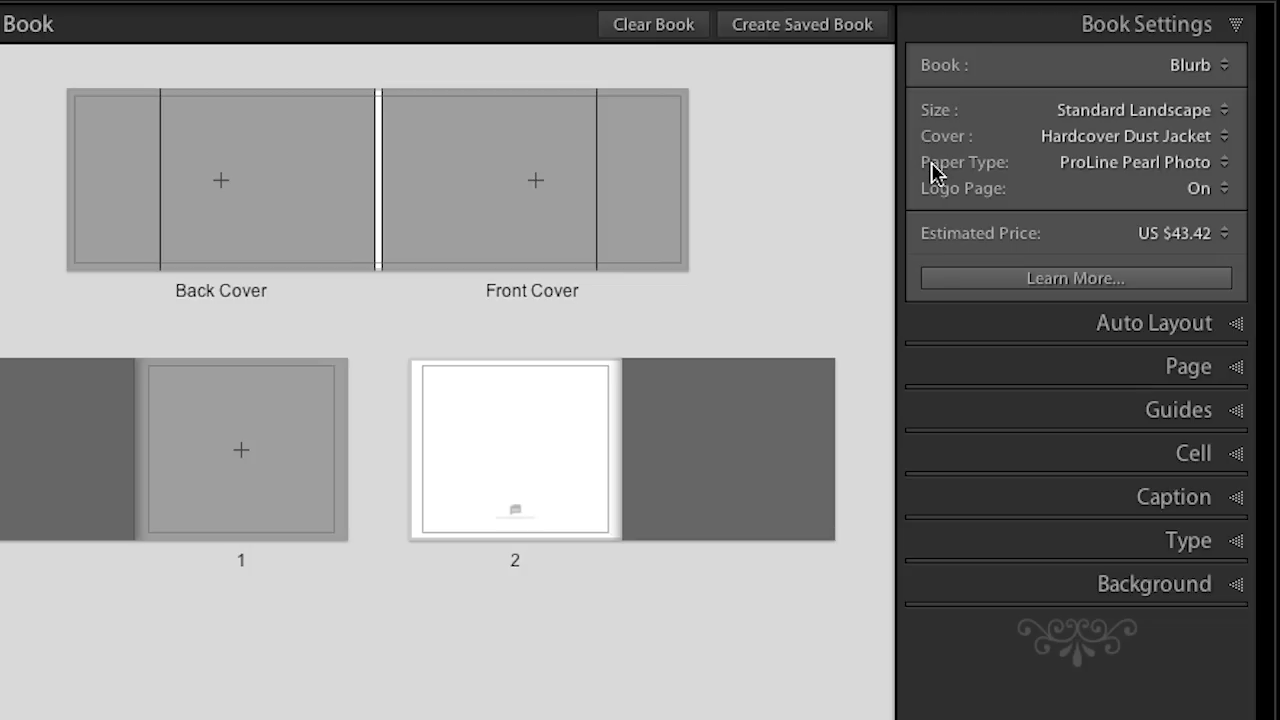
Step: Review paper types, then collapse Book Settings and expand Auto Layout with the *JK 10x8 2-up LR Fill preset
{"action": "left_click", "coordinate": [1104, 166]}
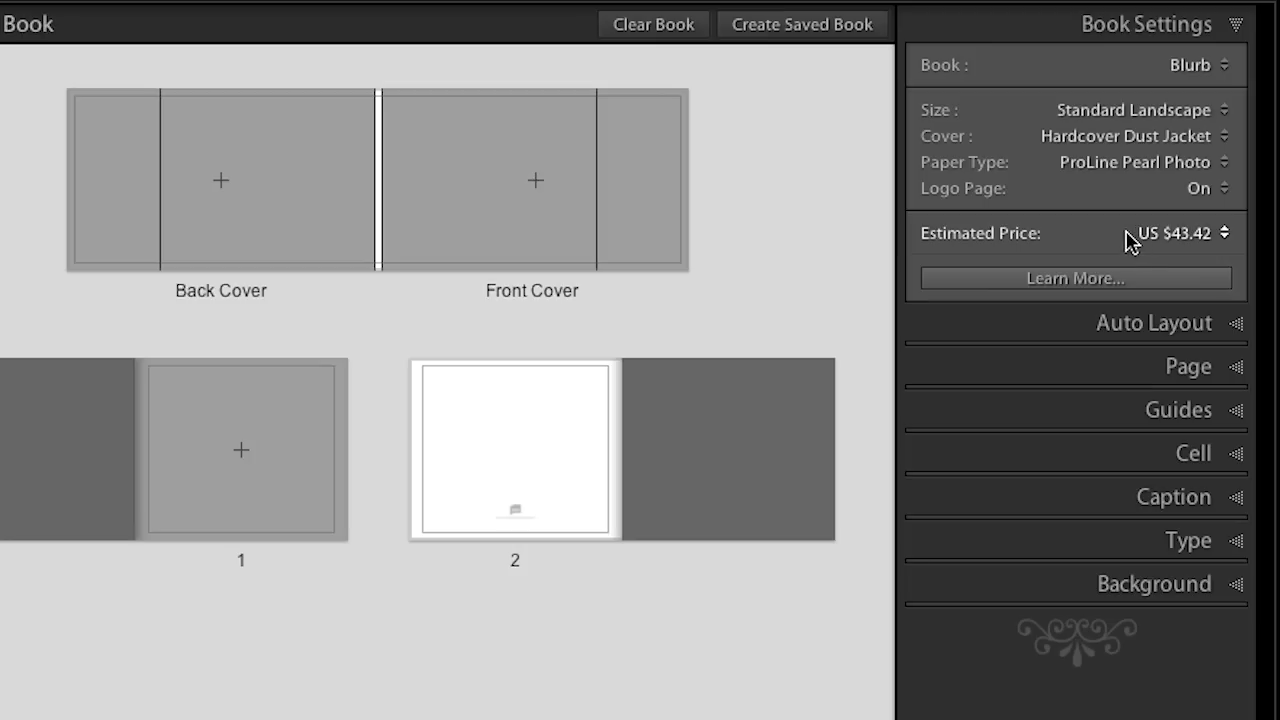
{"action": "left_click", "coordinate": [1056, 29]}
{"action": "left_click", "coordinate": [1075, 75]}
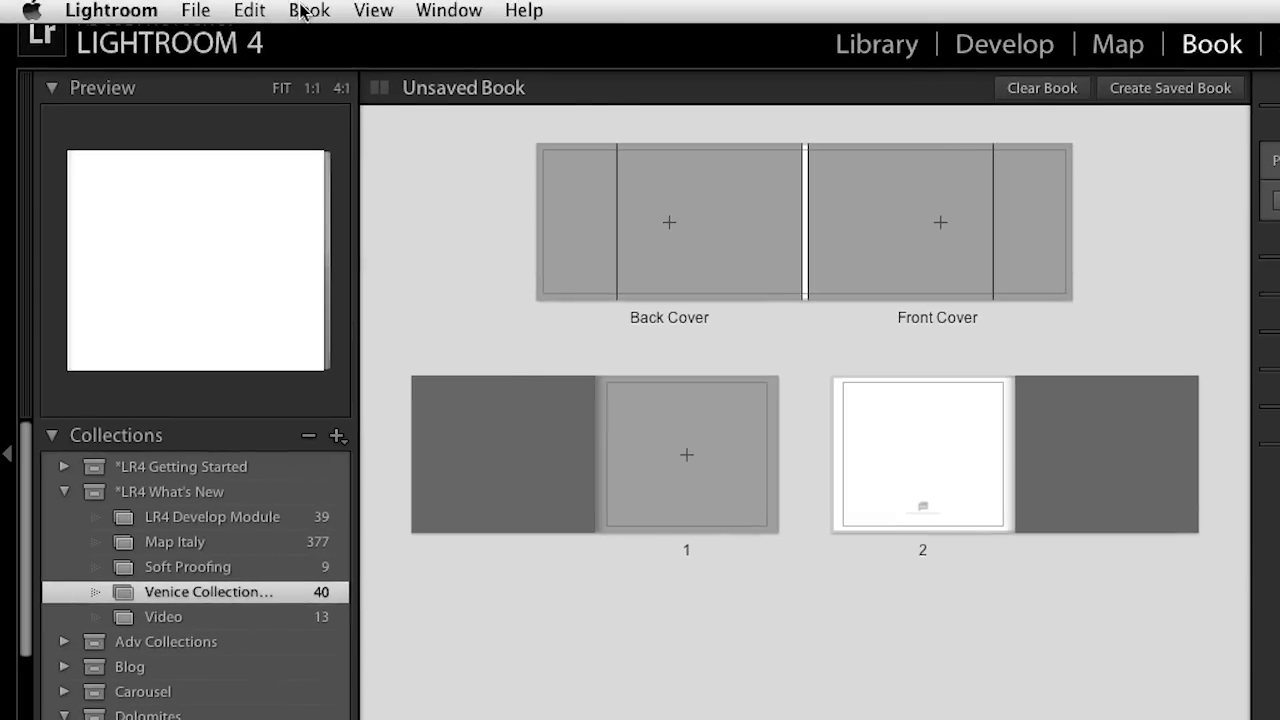
Step: Open Book Preferences and set Default Photo Zoom to Zoom to Fit
{"action": "left_click", "coordinate": [305, 10]}
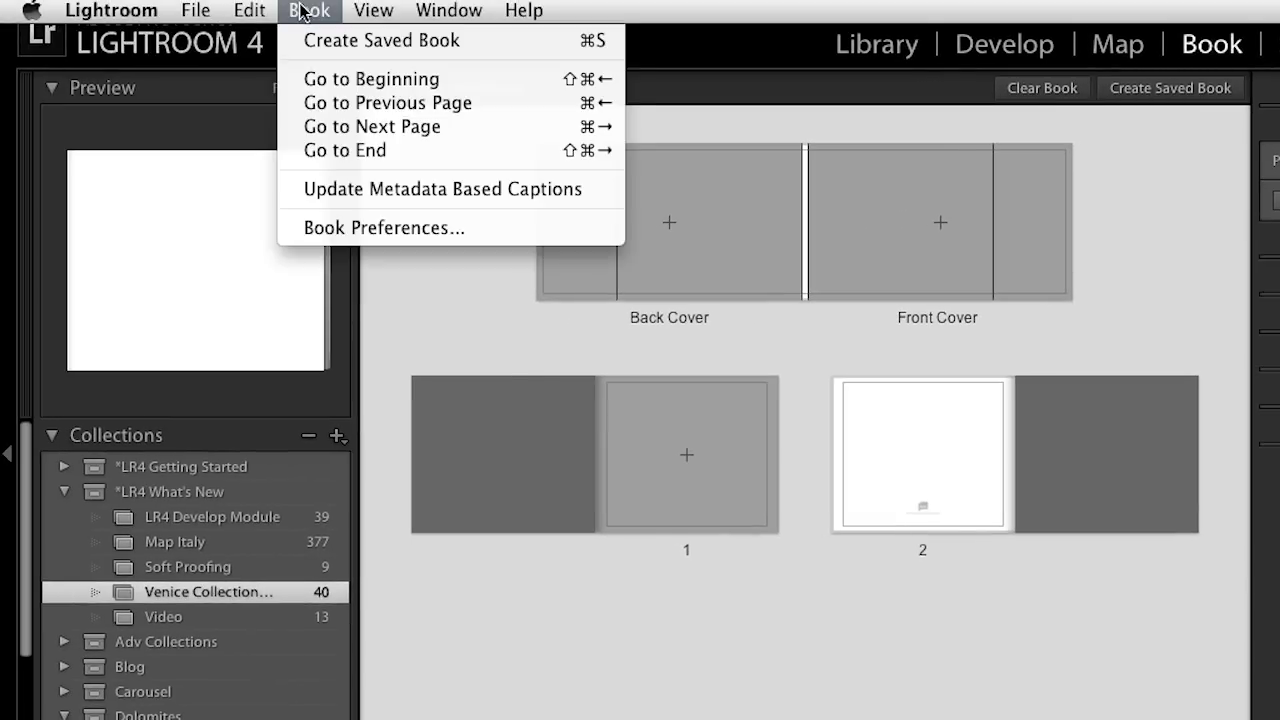
{"action": "left_click", "coordinate": [334, 227]}
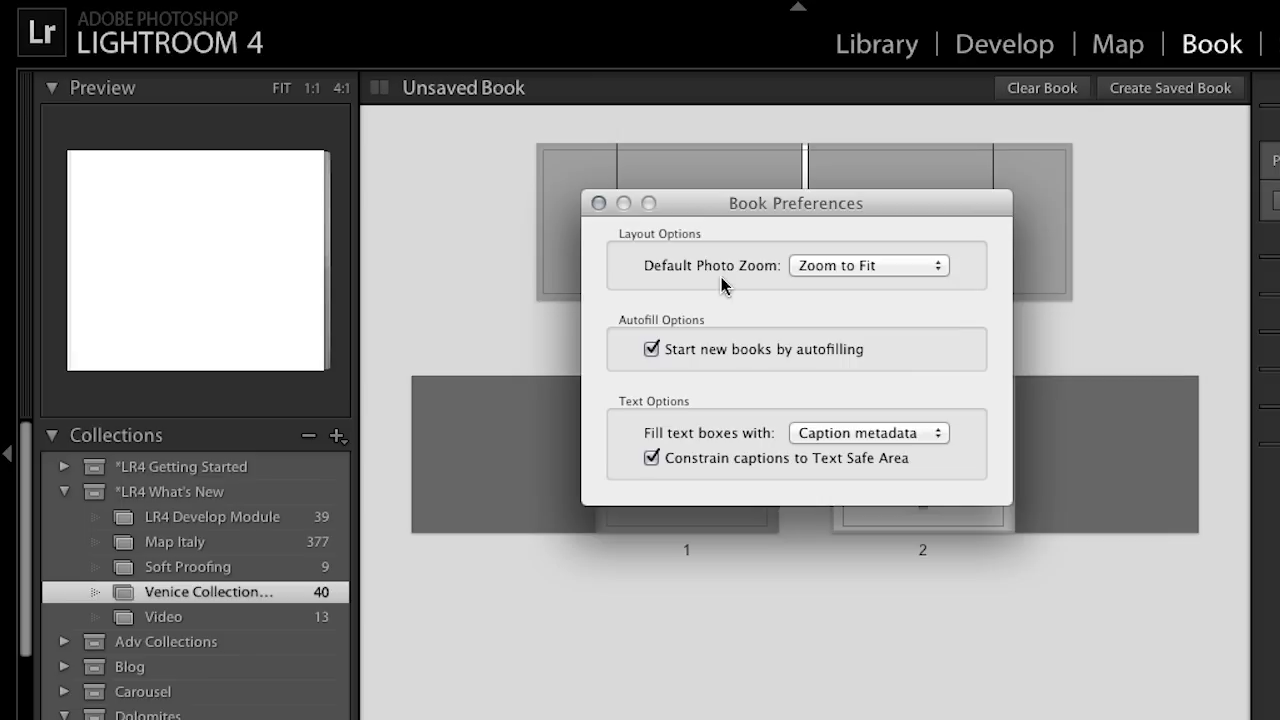
{"action": "left_click", "coordinate": [884, 268]}
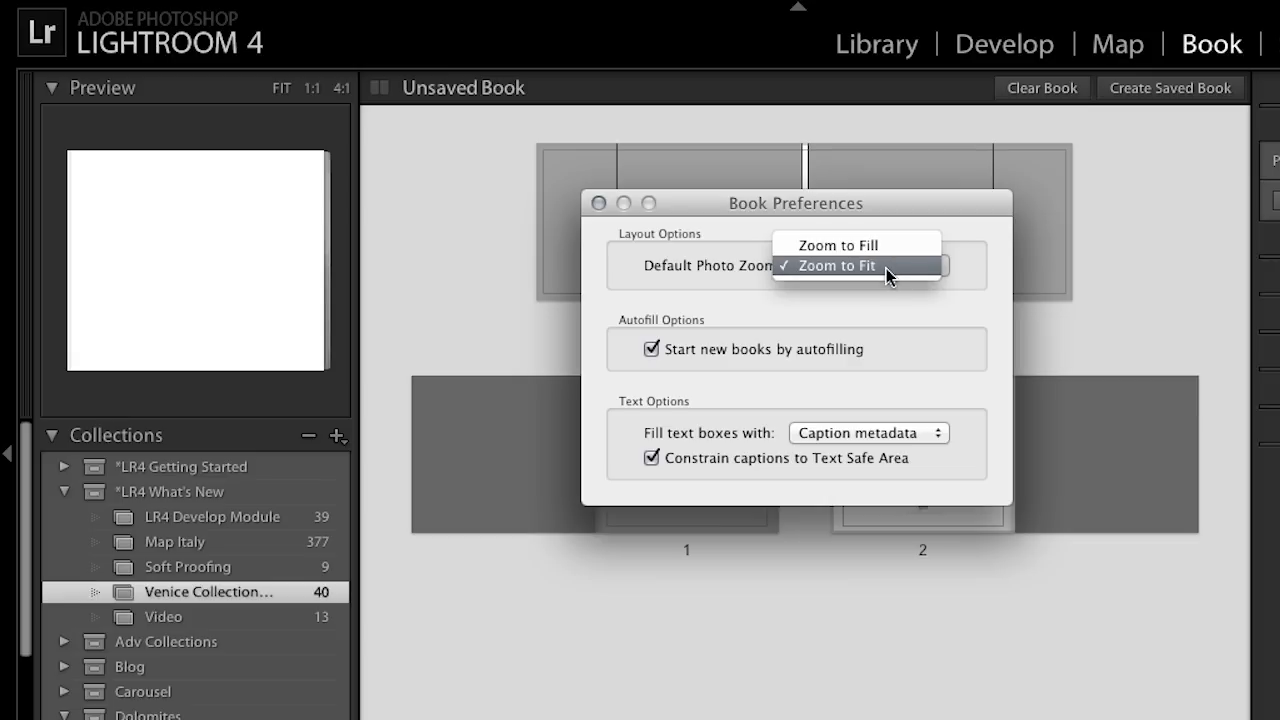
{"action": "left_click", "coordinate": [886, 268]}
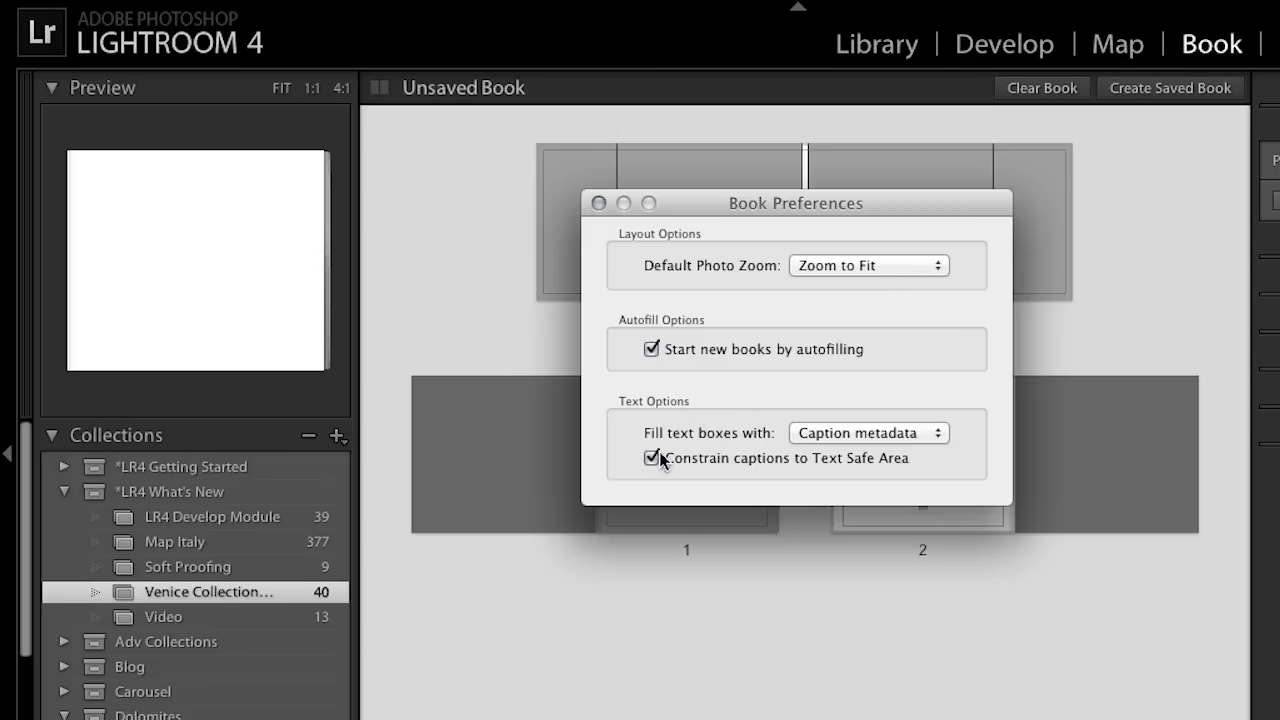
{"action": "left_click", "coordinate": [867, 440]}
Step: Close Book Preferences and list the auto layout presets, with *JK 10x8 2-up LR Fill current
{"action": "left_click", "coordinate": [598, 203]}
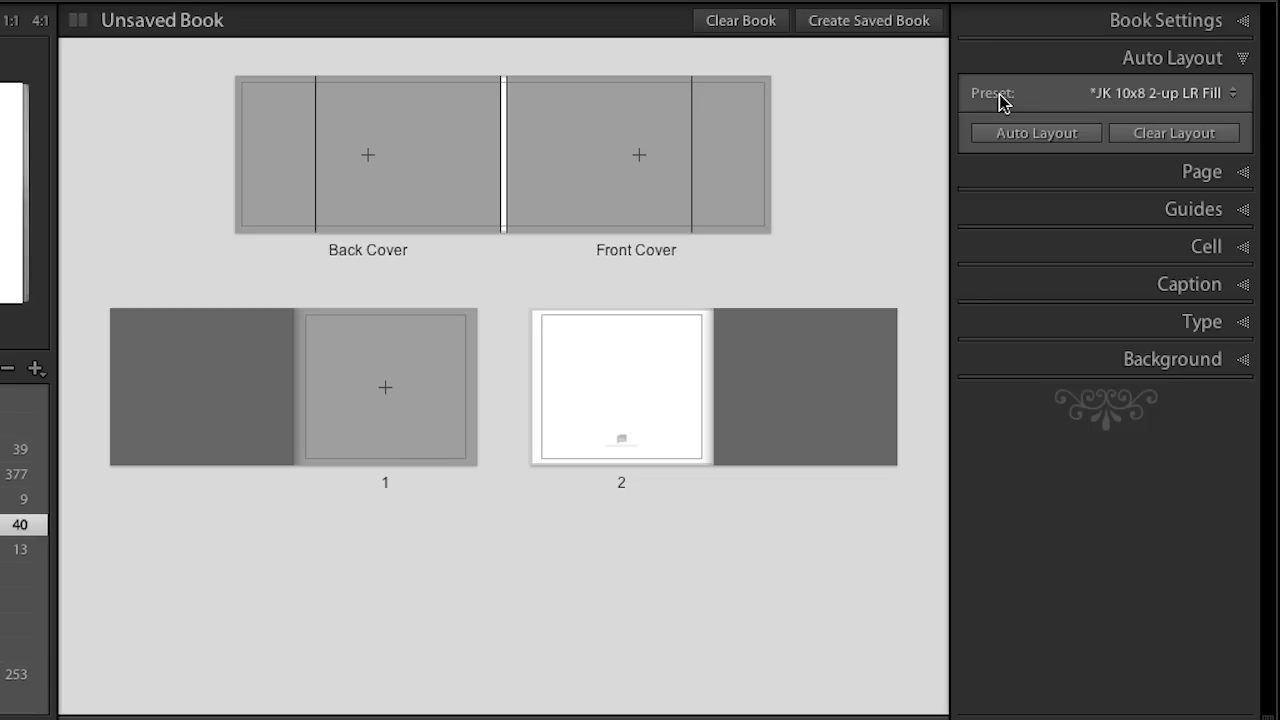
{"action": "left_click", "coordinate": [1156, 95]}
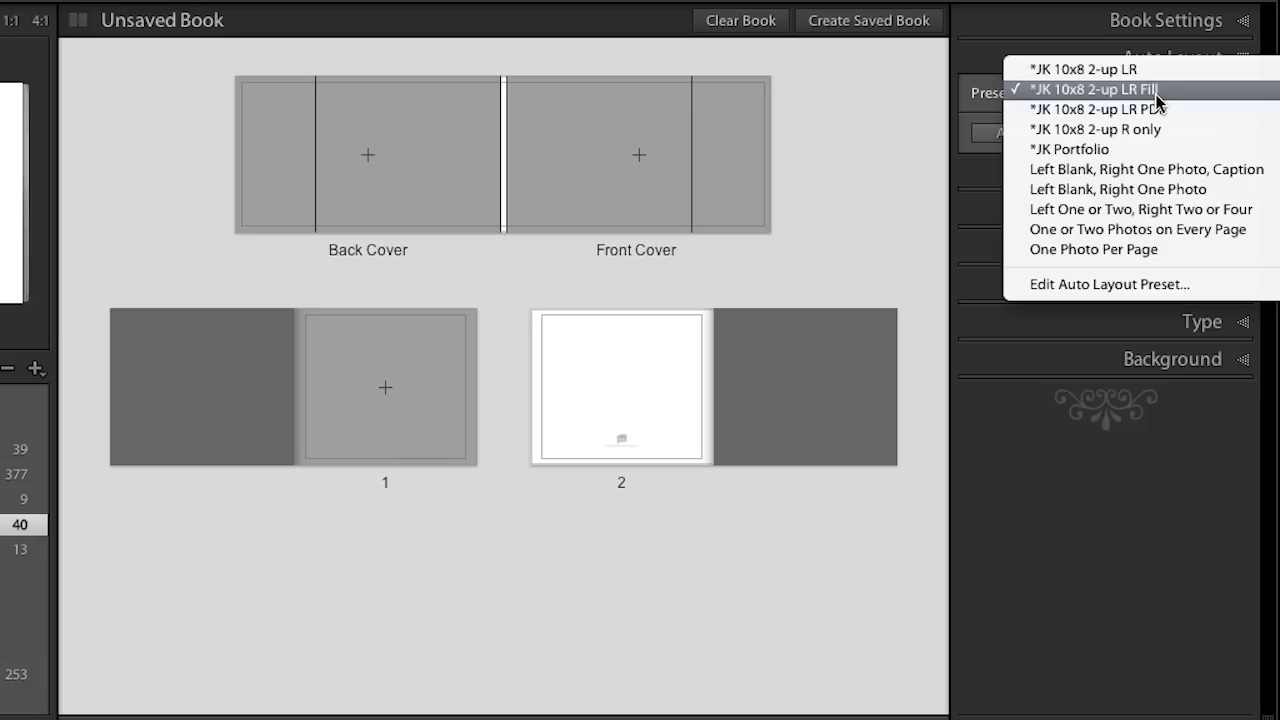
Step: Edit the *JK 10x8 2-up LR Fill preset, trying Blank left pages before restoring Same as Right Side
{"action": "left_click", "coordinate": [1142, 286]}
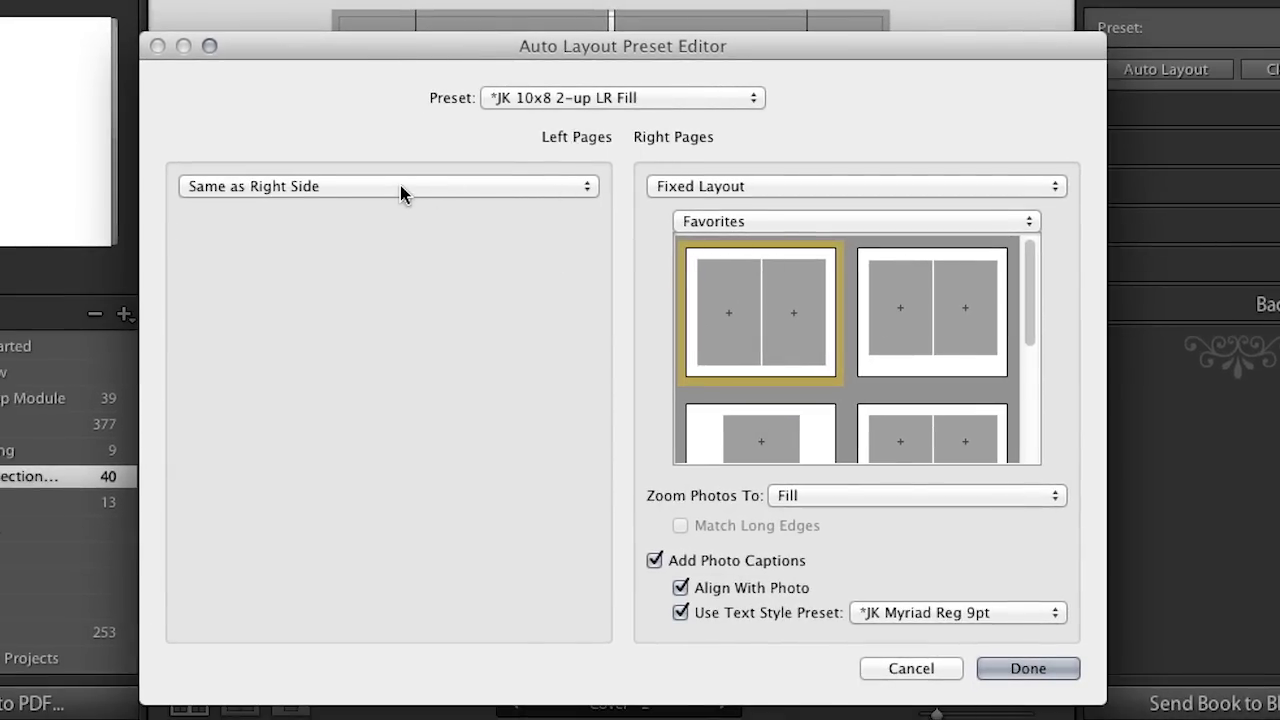
{"action": "left_click", "coordinate": [456, 187]}
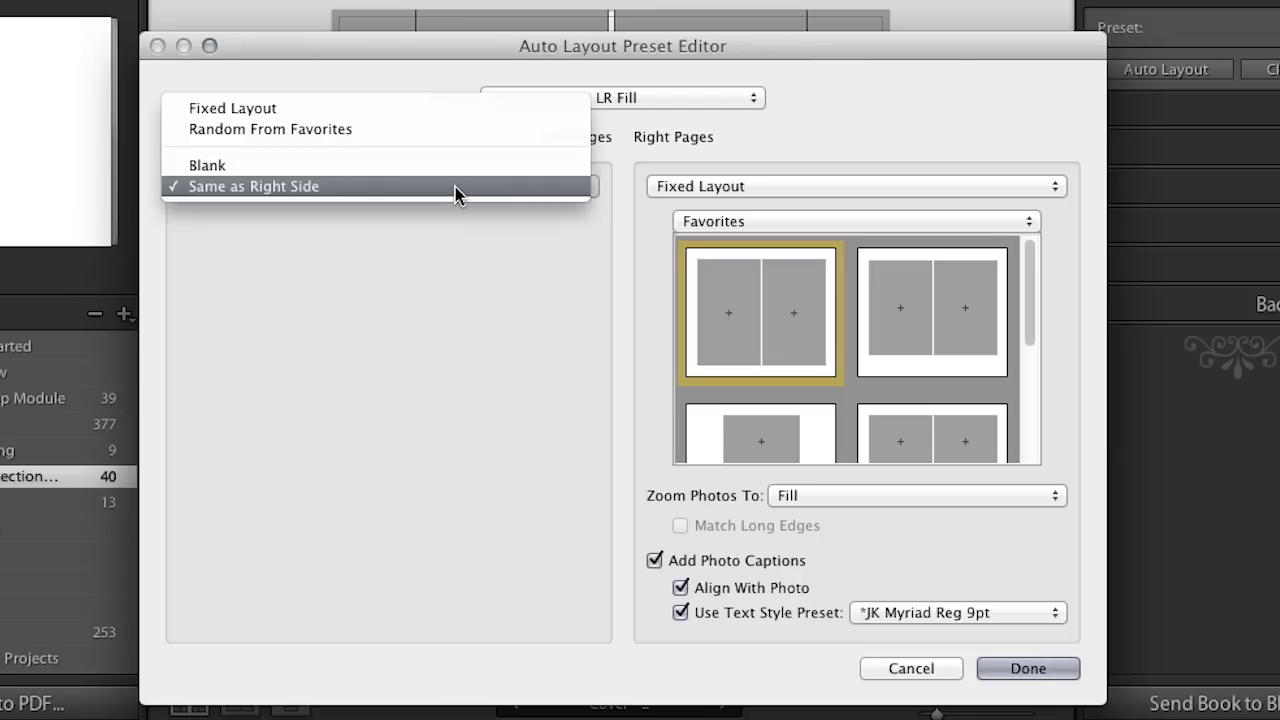
{"action": "left_click", "coordinate": [454, 173]}
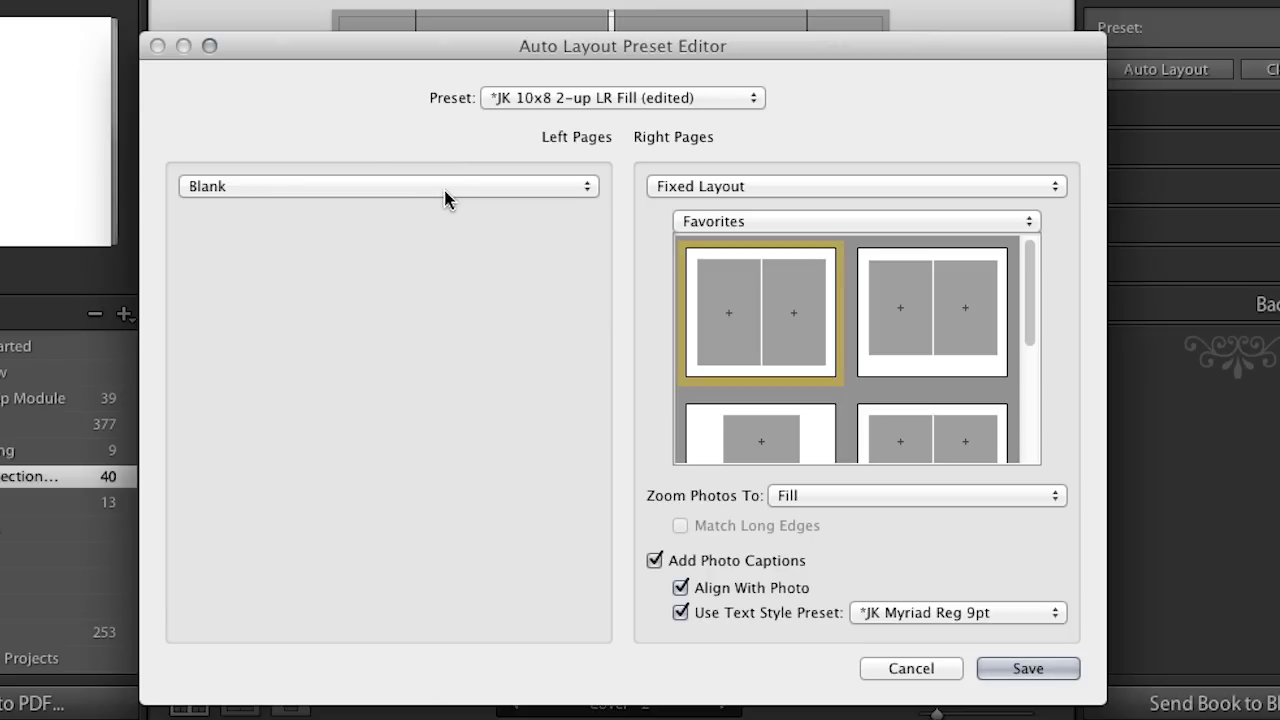
{"action": "left_click", "coordinate": [469, 186]}
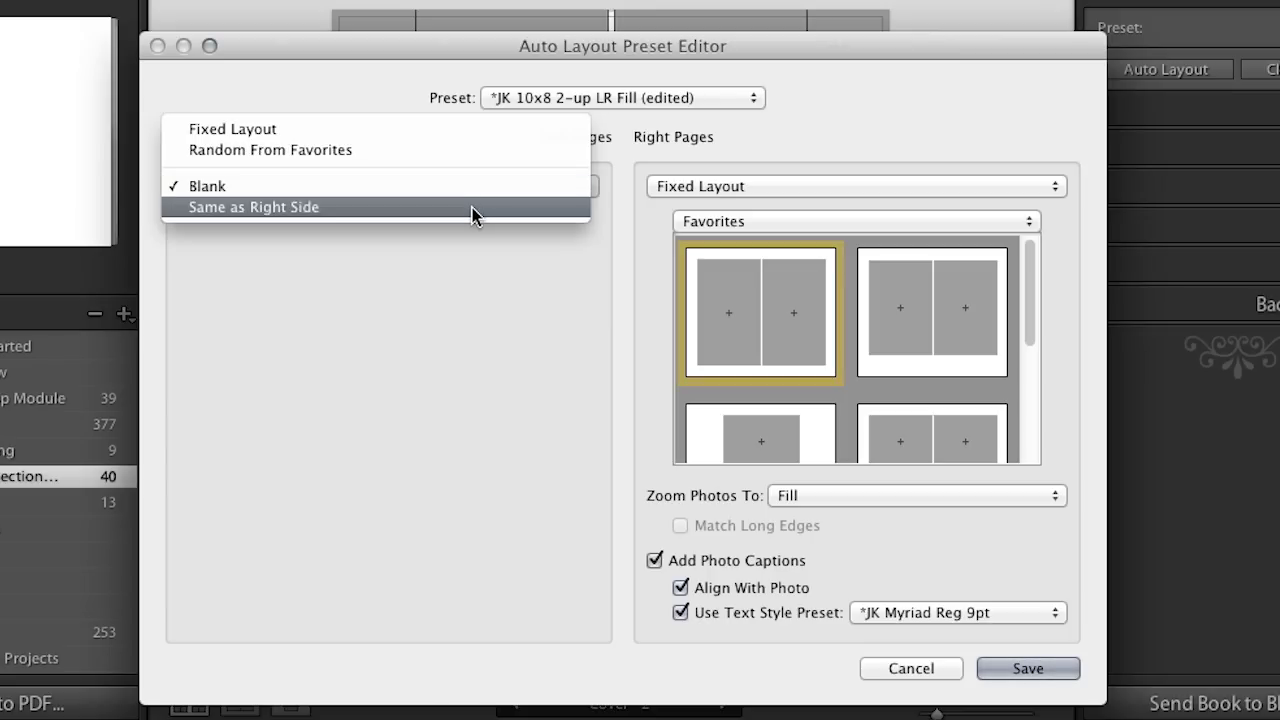
{"action": "left_click", "coordinate": [474, 207]}
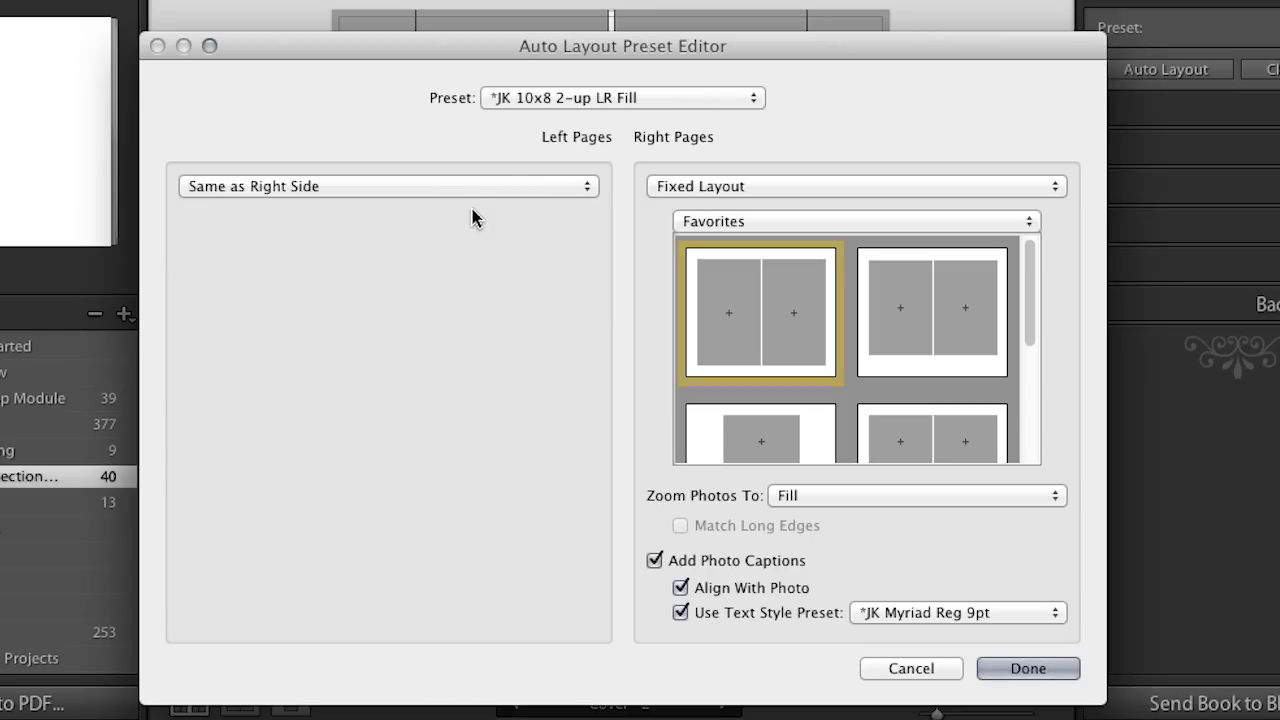
Step: Give right pages a different fixed two-photo Favorites layout from the 2 Photos category
{"action": "left_click", "coordinate": [901, 188]}
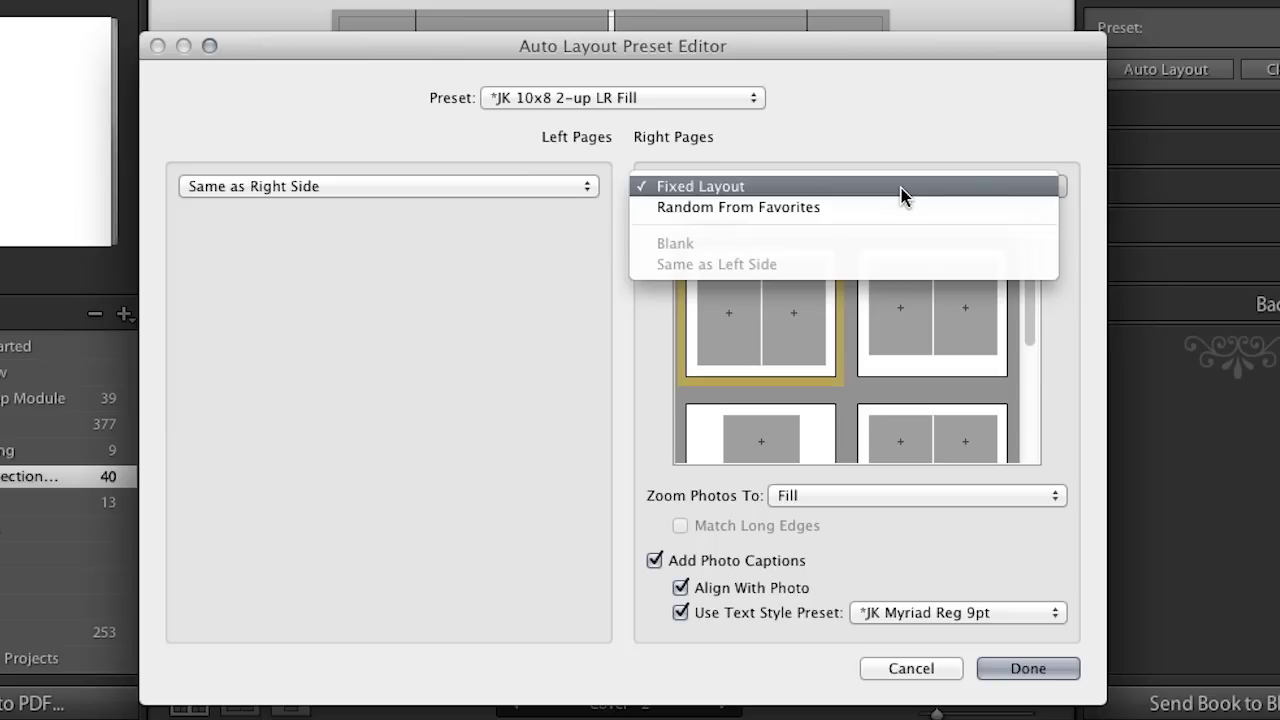
{"action": "left_click", "coordinate": [872, 189]}
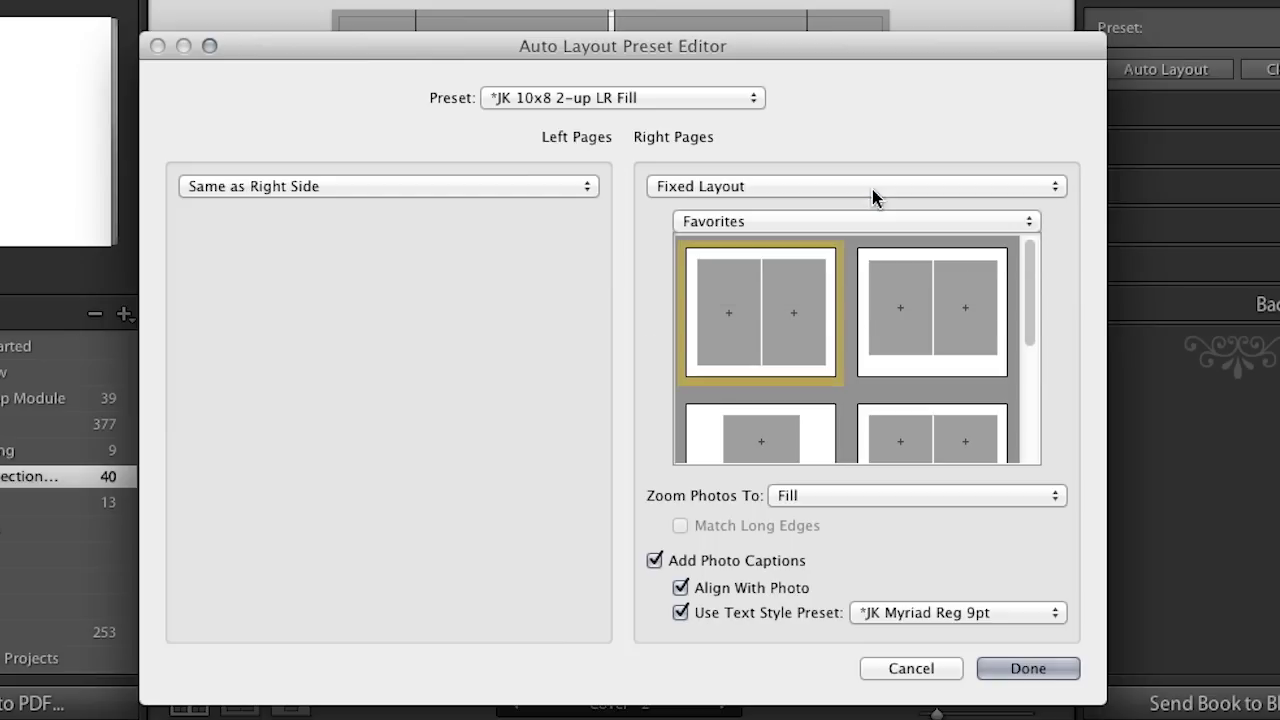
{"action": "left_click", "coordinate": [863, 224]}
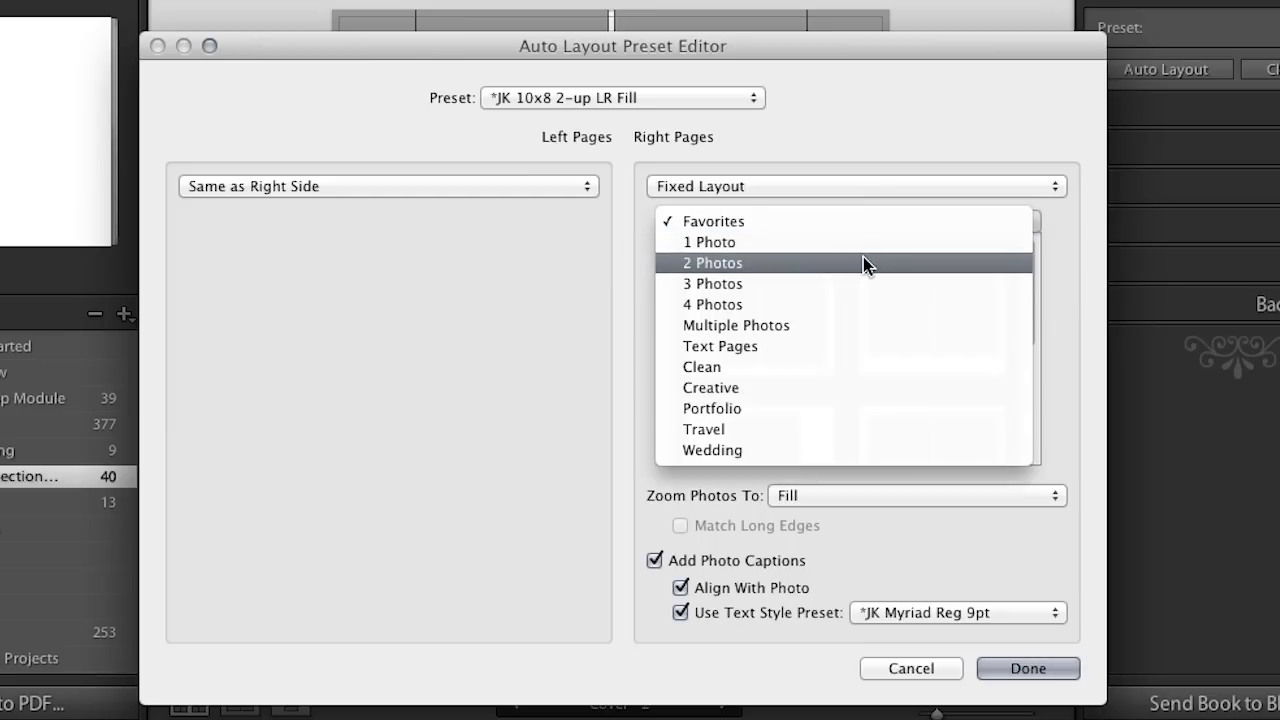
{"action": "left_click", "coordinate": [863, 262]}
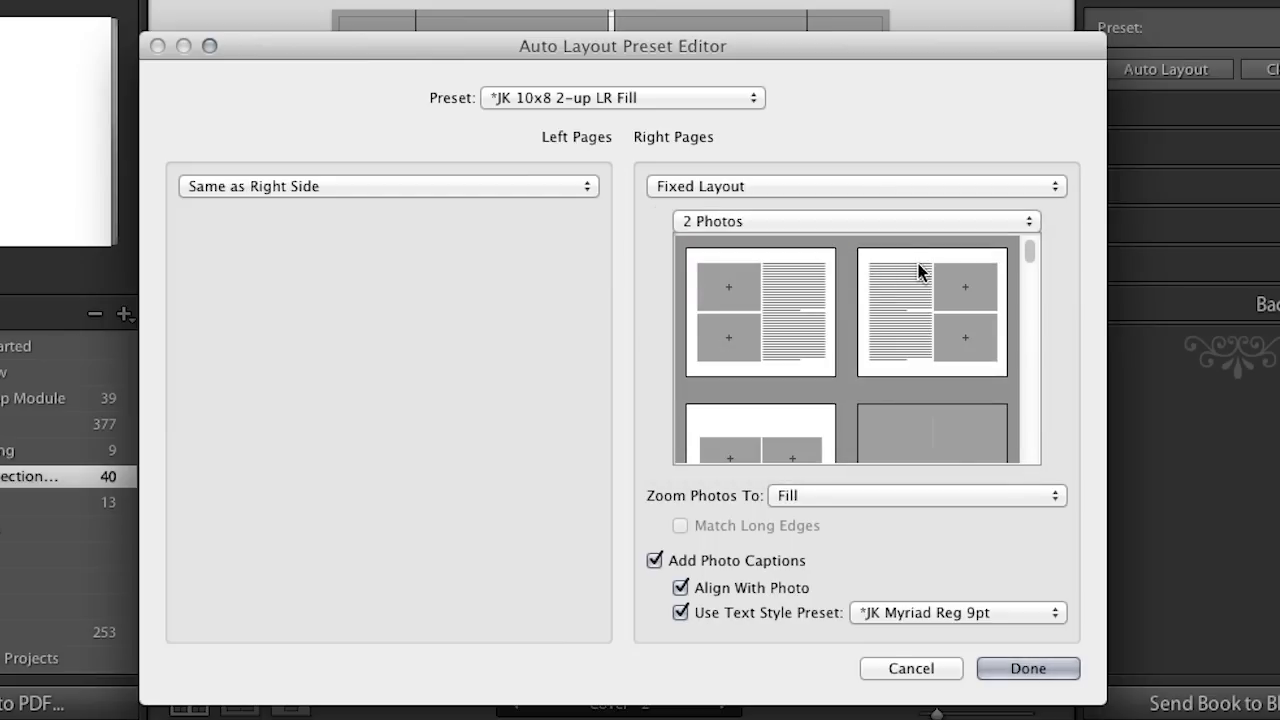
{"action": "scroll", "coordinate": [923, 276], "scroll_direction": "down", "scroll_amount": 4}
{"action": "scroll", "coordinate": [923, 282], "scroll_direction": "down", "scroll_amount": 6}
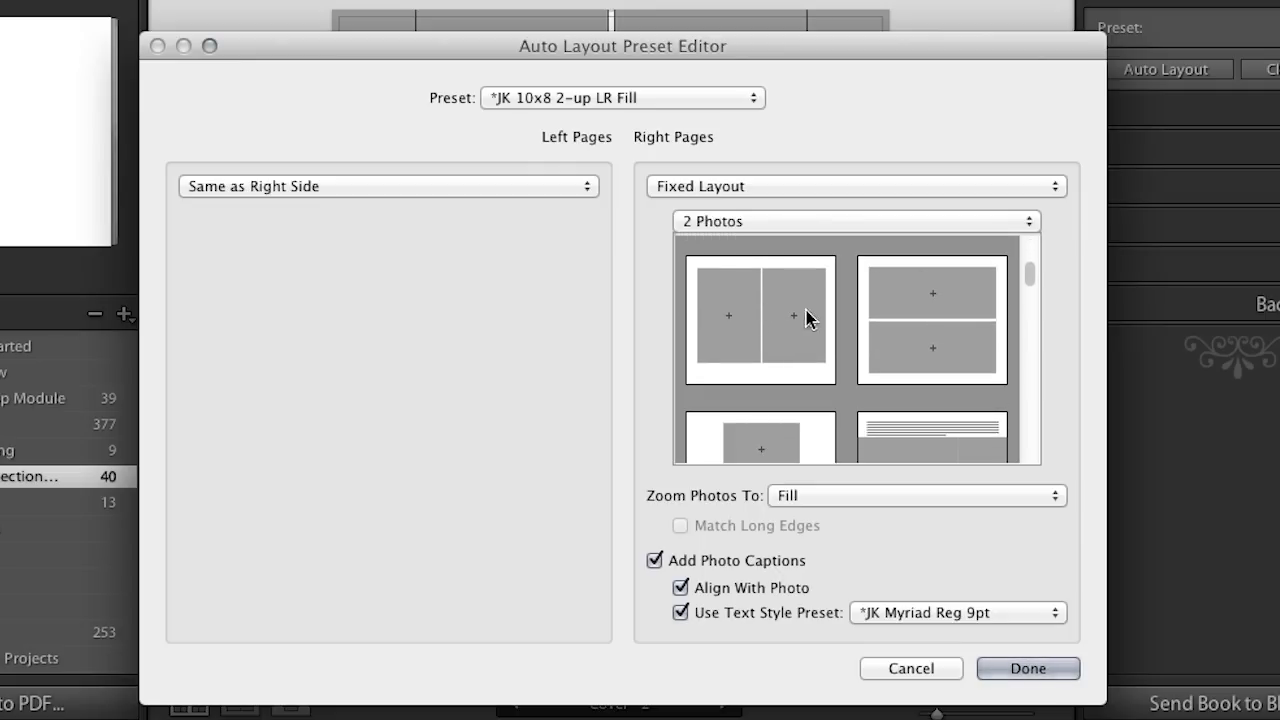
{"action": "left_click", "coordinate": [785, 318]}
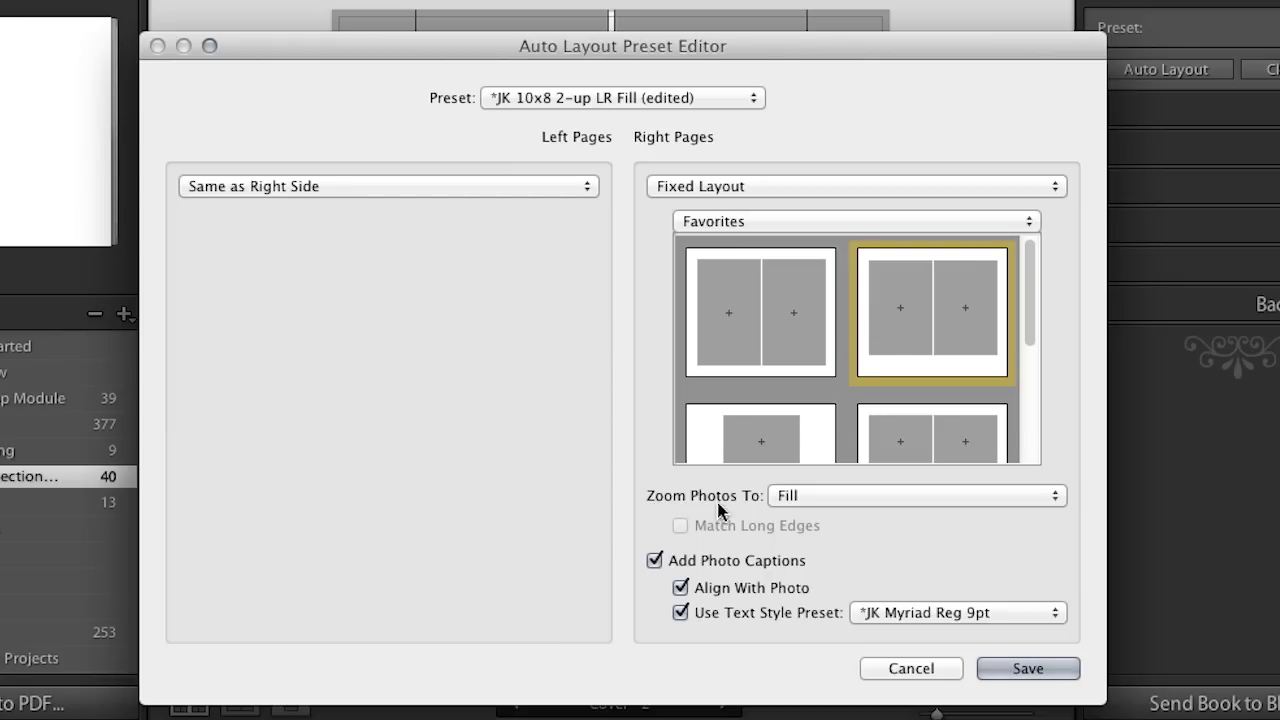
{"action": "left_click", "coordinate": [803, 496]}
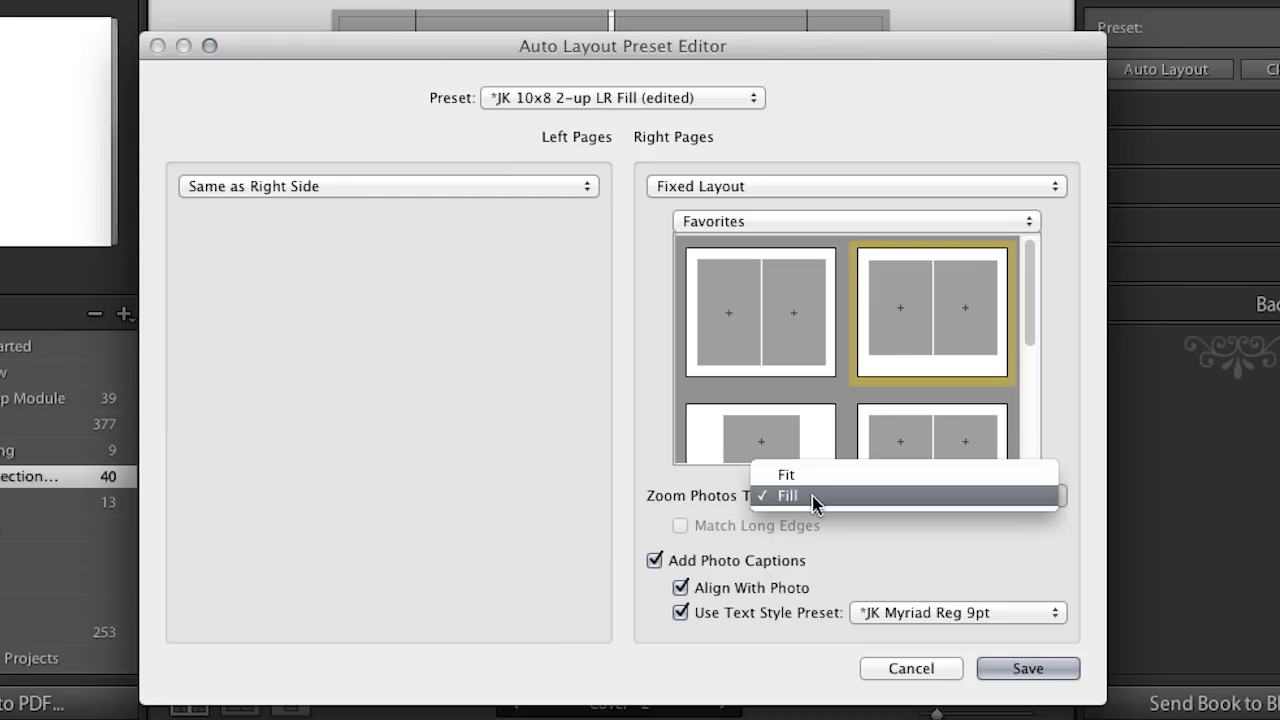
{"action": "left_click", "coordinate": [812, 495]}
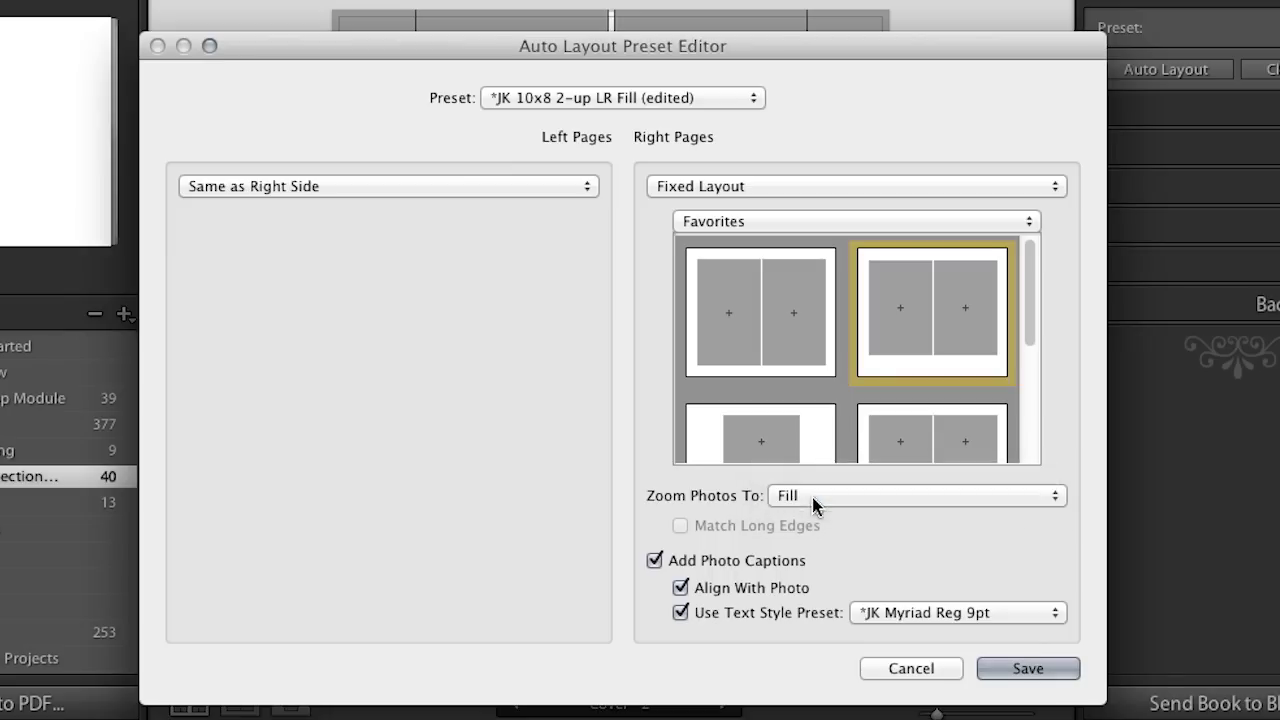
{"action": "left_click", "coordinate": [819, 491]}
{"action": "left_click", "coordinate": [820, 476]}
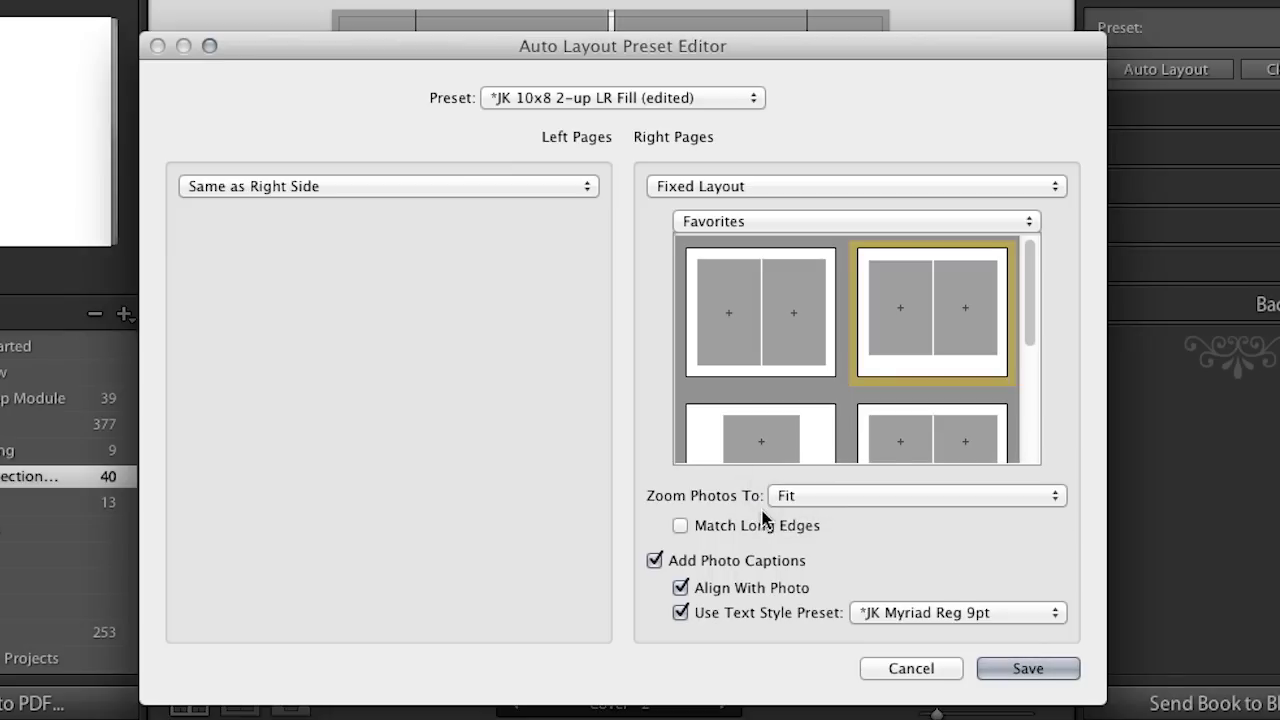
{"action": "left_click", "coordinate": [680, 527]}
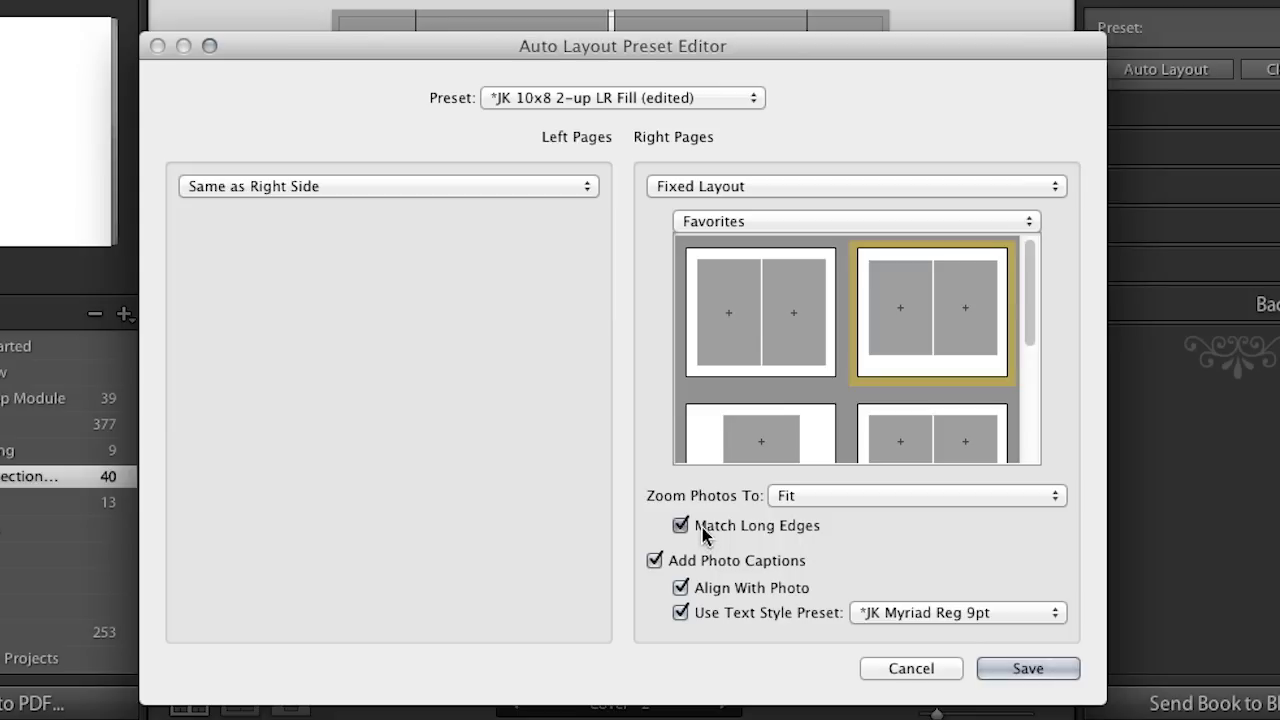
{"action": "left_click", "coordinate": [680, 526]}
{"action": "left_click", "coordinate": [799, 495]}
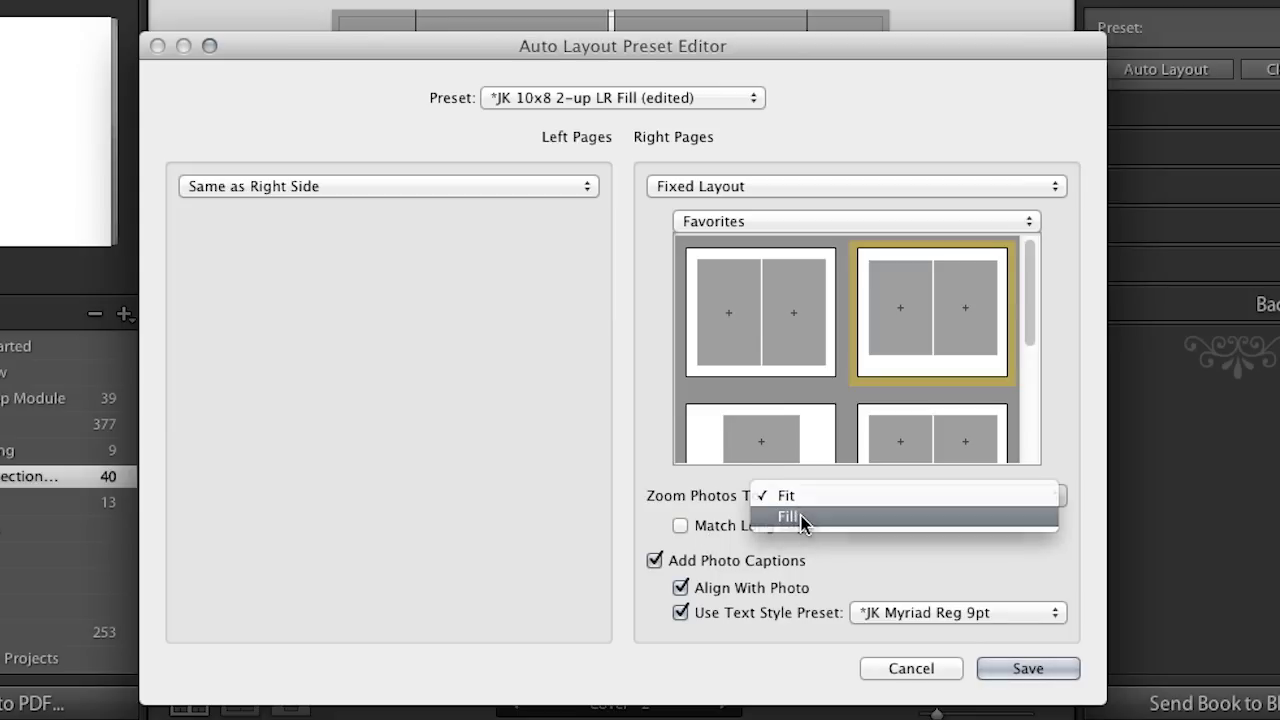
{"action": "left_click", "coordinate": [788, 516]}
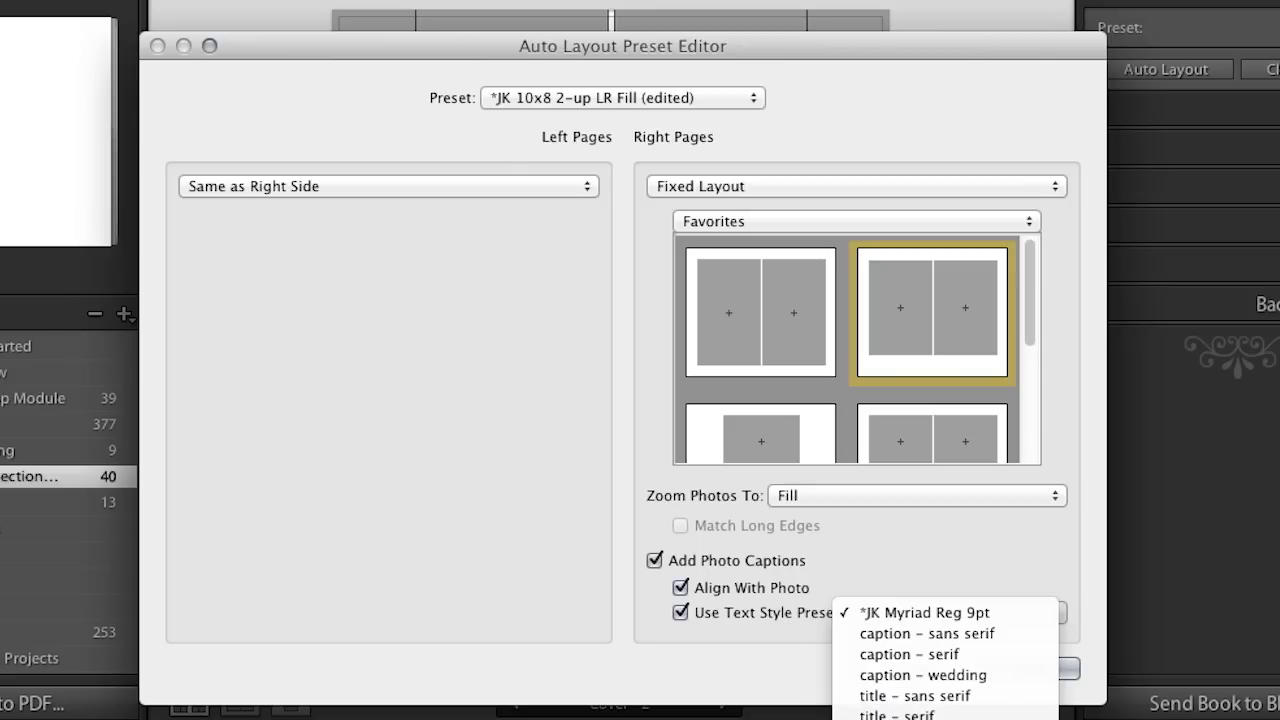
Step: Keep the *JK Myriad Reg 9pt text style, update the *JK 10x8 2-up LR Fill preset, and close the editor
{"action": "left_click", "coordinate": [983, 614]}
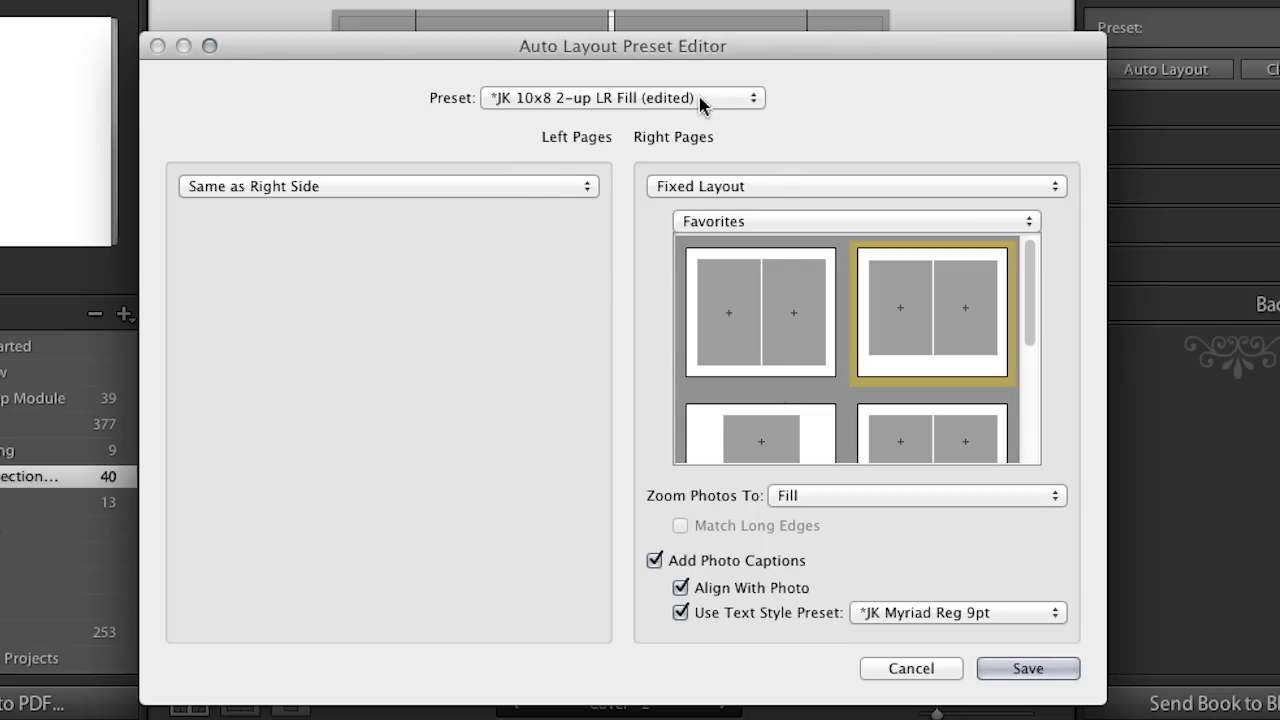
{"action": "left_click", "coordinate": [701, 100]}
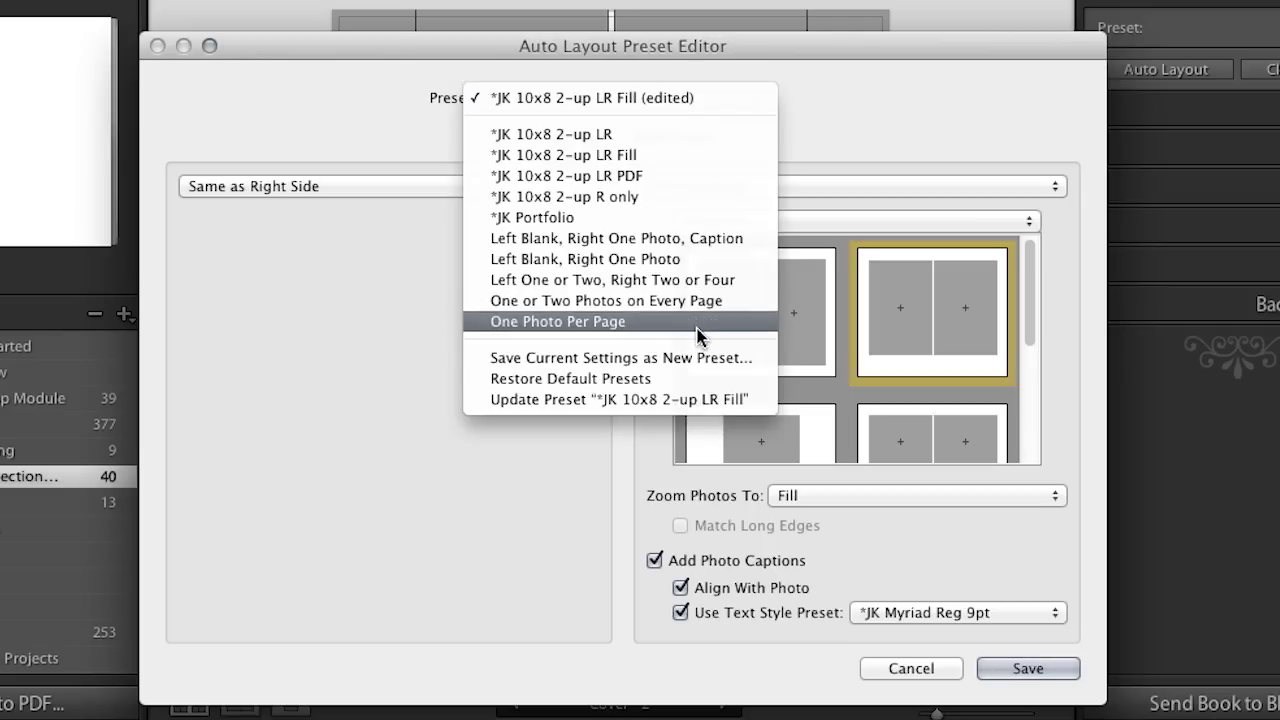
{"action": "left_click", "coordinate": [703, 400]}
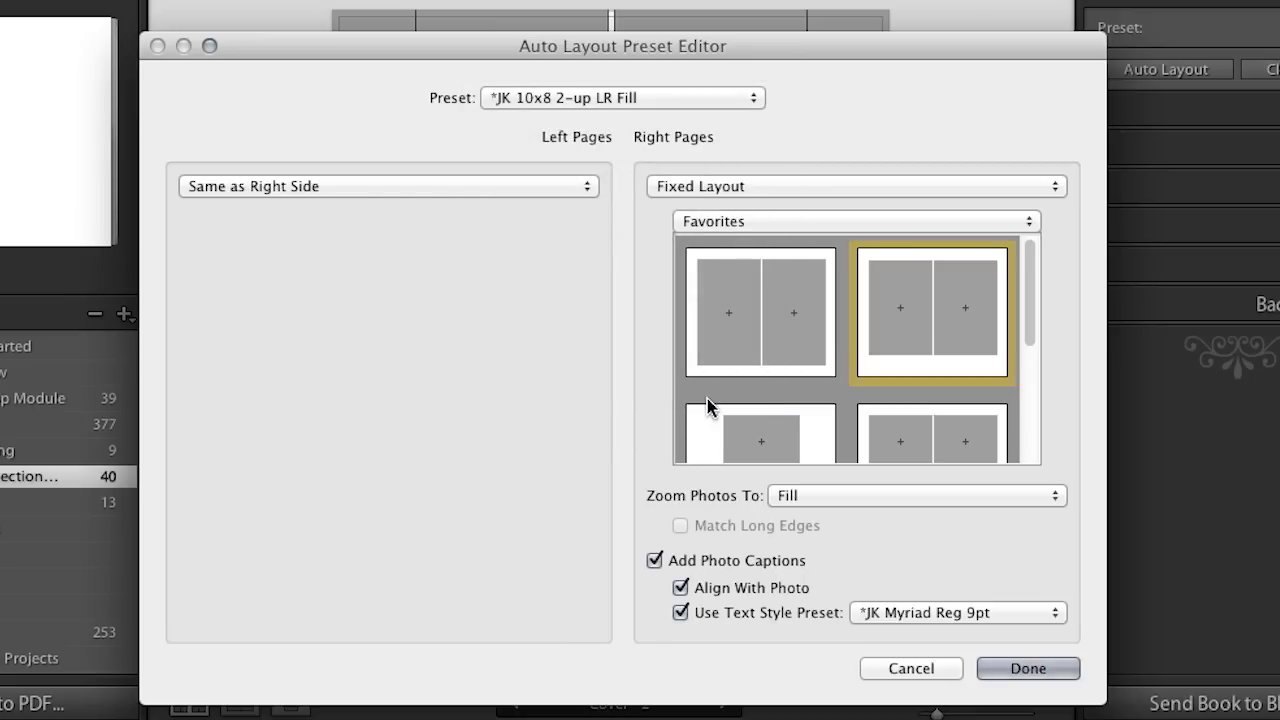
{"action": "left_click", "coordinate": [1012, 680]}
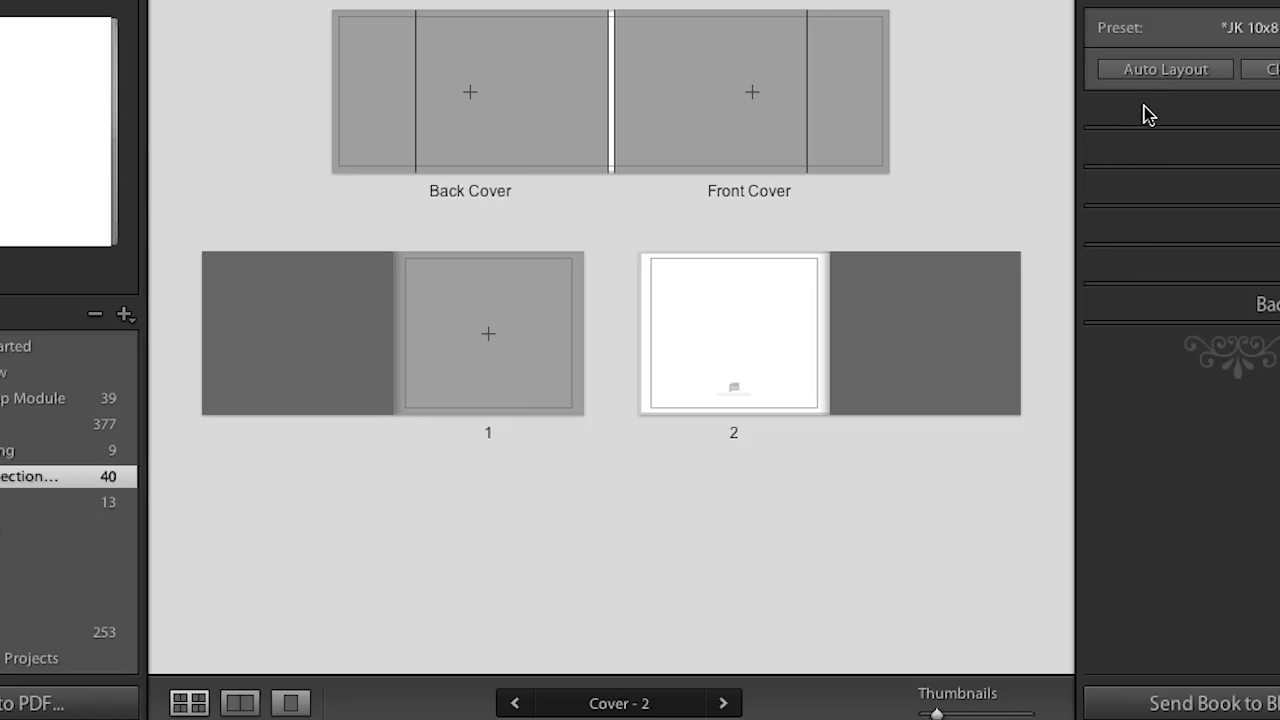
Step: Auto-fill the book two photos per page, with the straw hat on the front cover and oars on the back
{"action": "left_click", "coordinate": [1165, 70]}
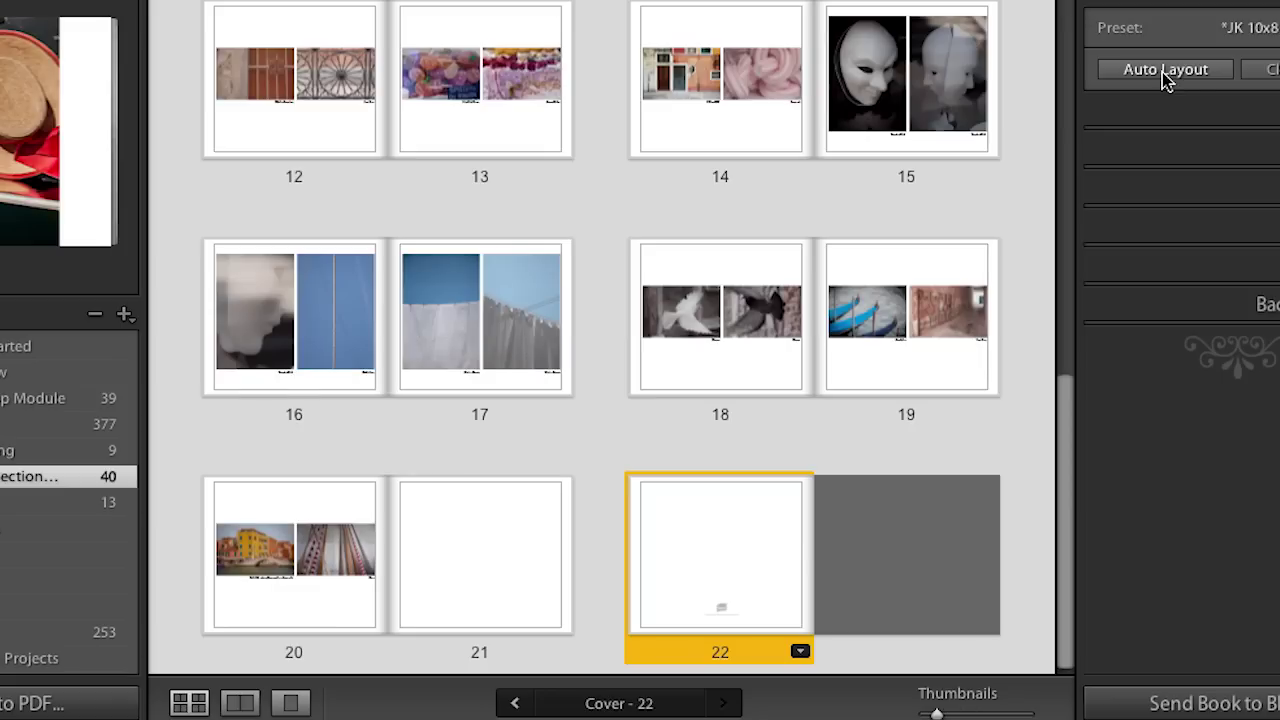
{"action": "left_click_drag", "start_coordinate": [1071, 449], "coordinate": [1057, 29]}
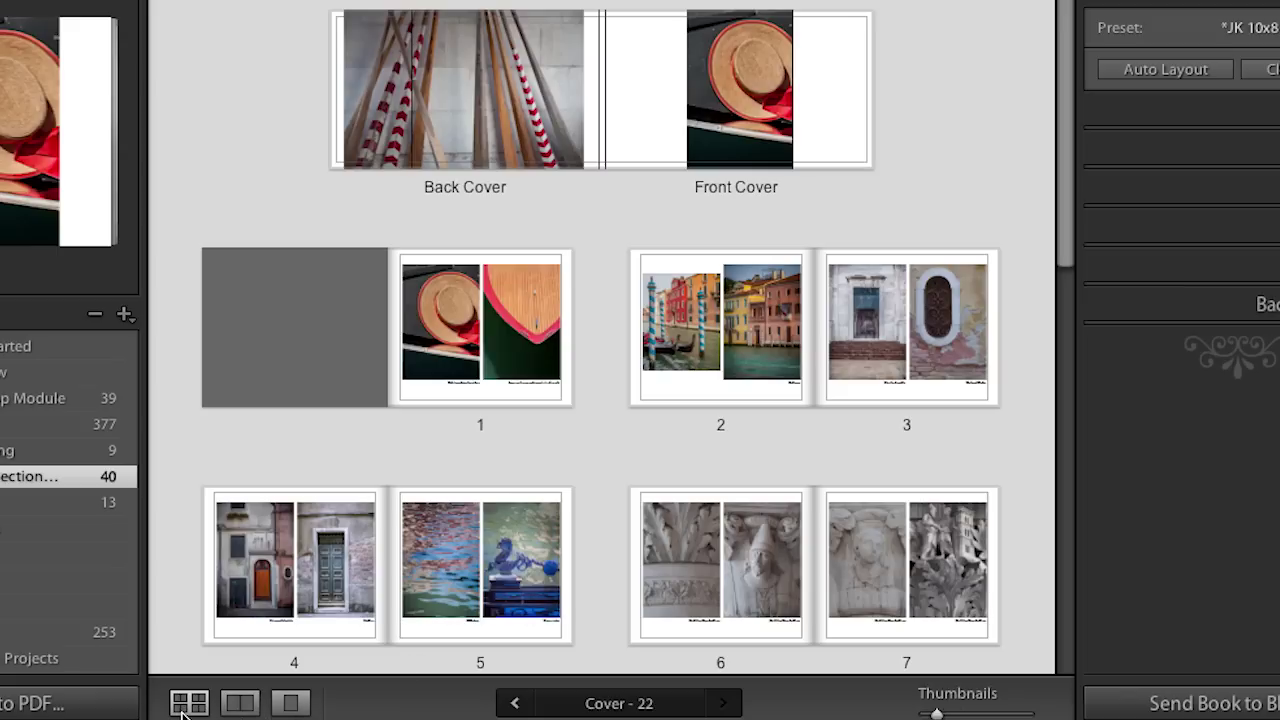
Step: Select page 2 and inspect it in Spread, Single Page, then Multi-Page view
{"action": "left_click", "coordinate": [752, 428]}
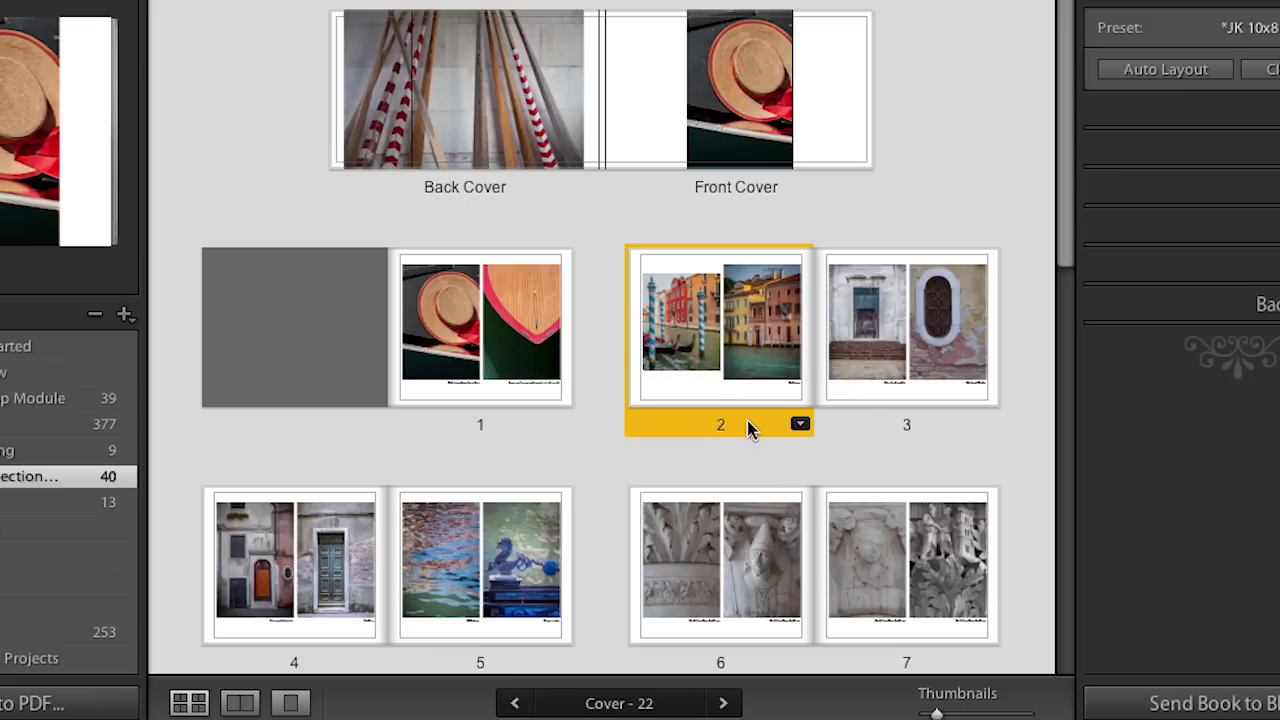
{"action": "left_click", "coordinate": [240, 704]}
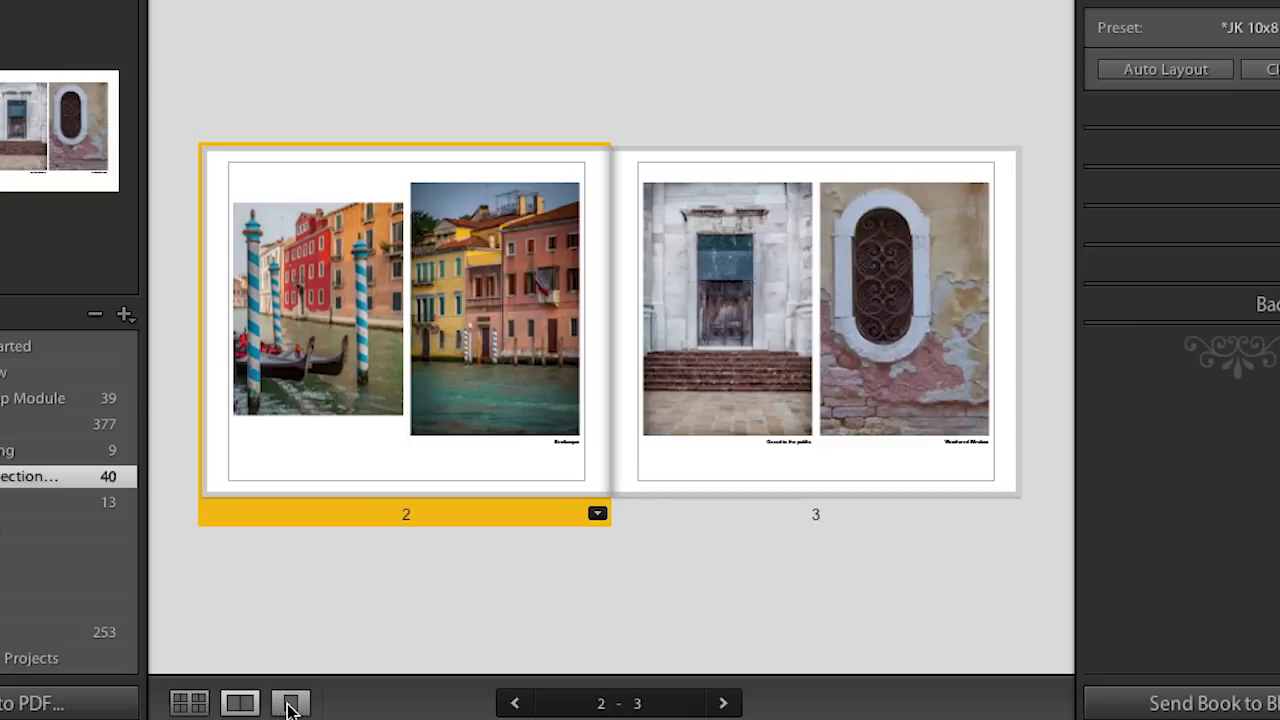
{"action": "left_click", "coordinate": [291, 704]}
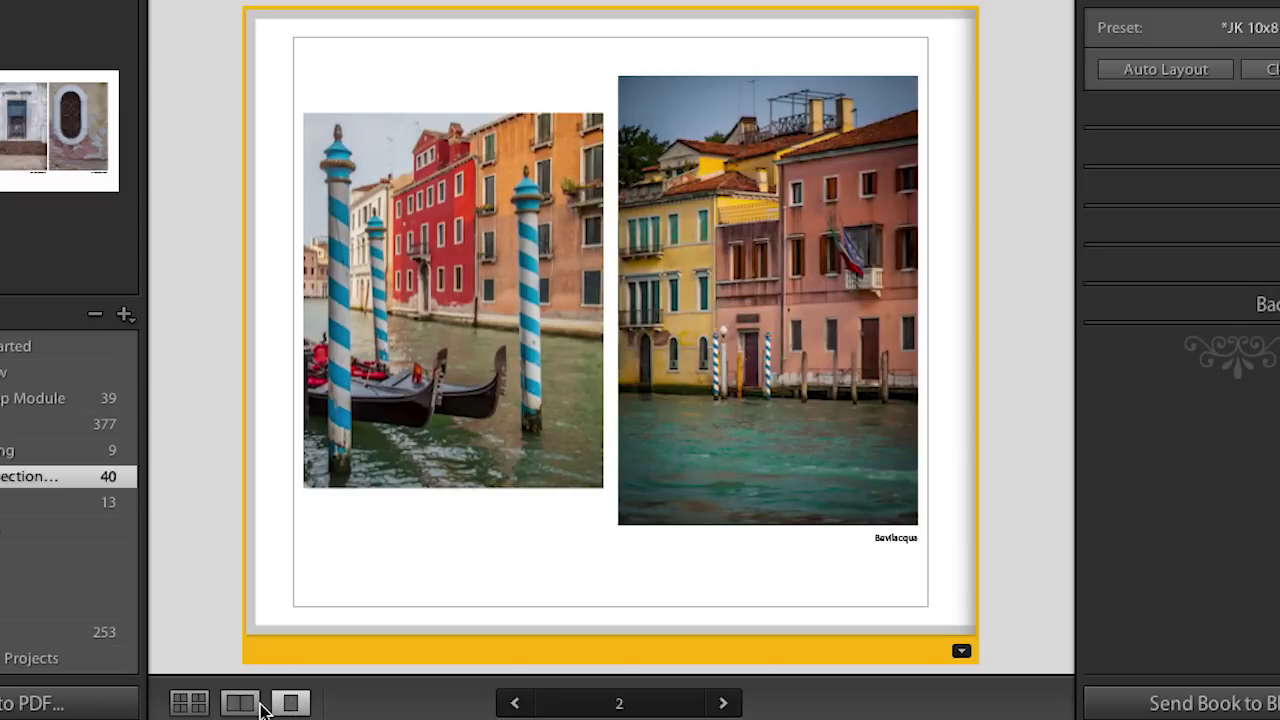
{"action": "left_click", "coordinate": [189, 704]}
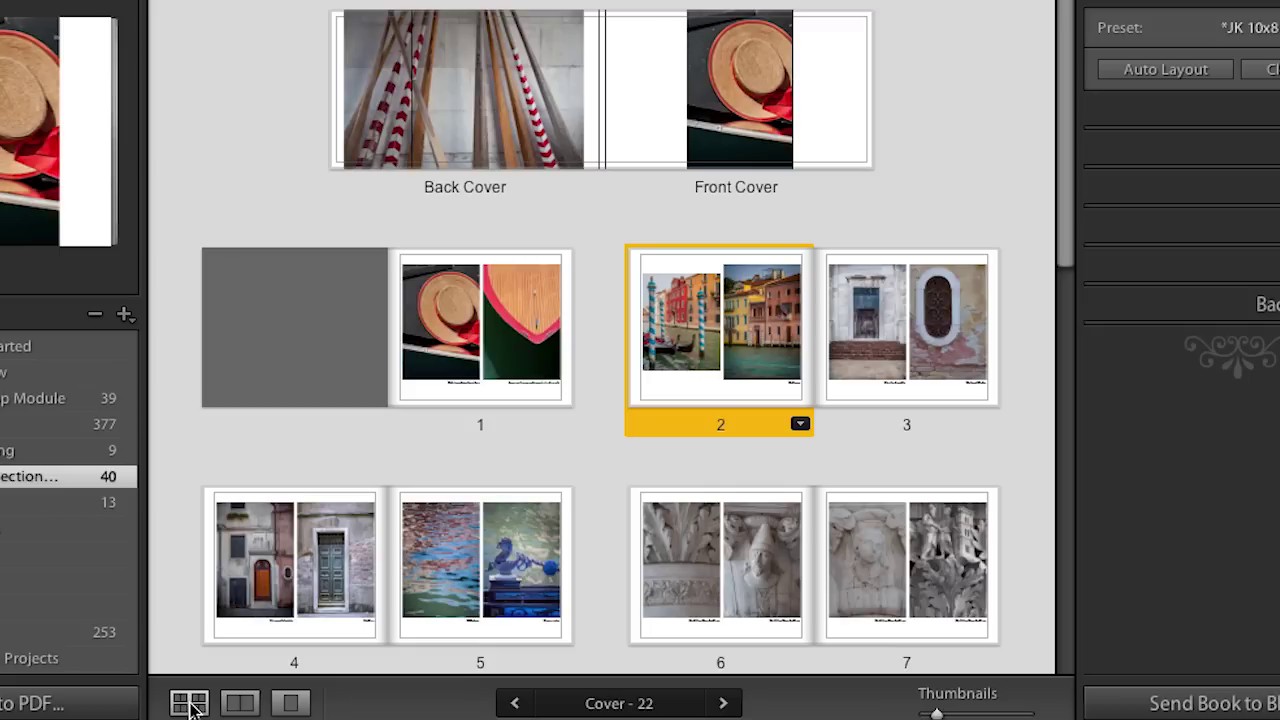
Step: Step through page 2 and the following spreads with keyboard shortcuts, then return to the multi-page overview
{"action": "key", "text": "ctrl+r"}
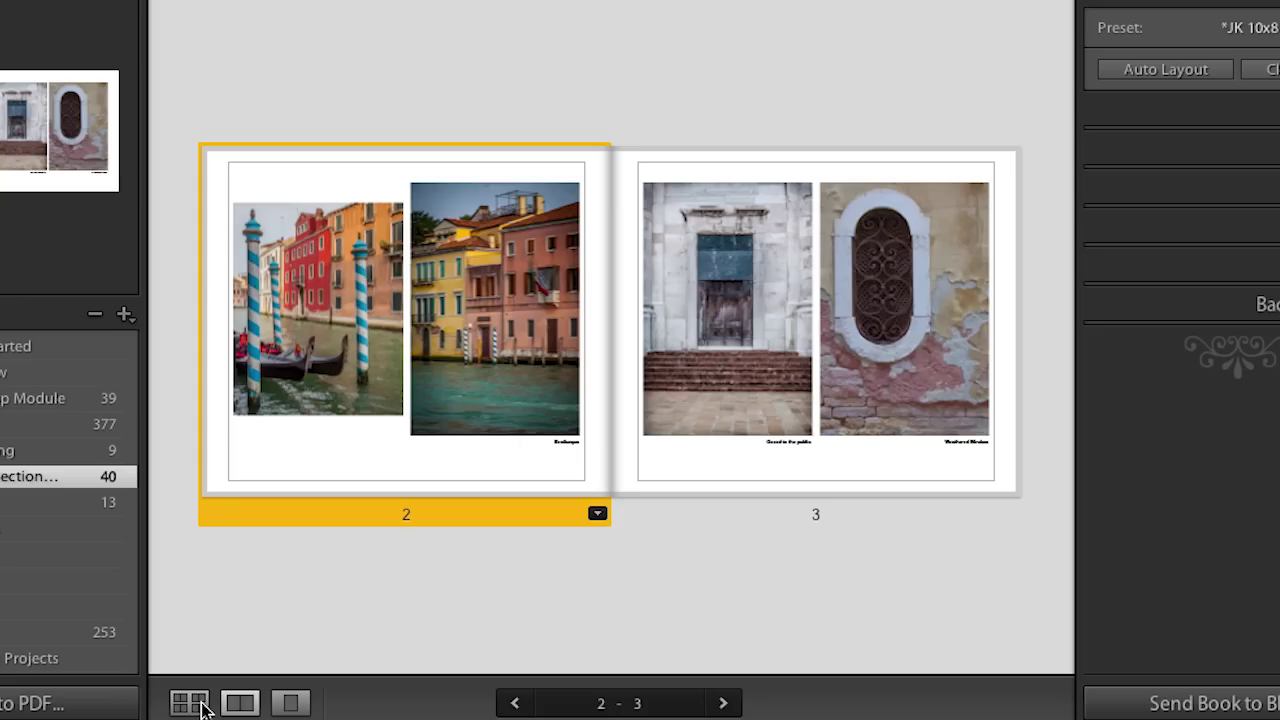
{"action": "key", "text": "ctrl+t"}
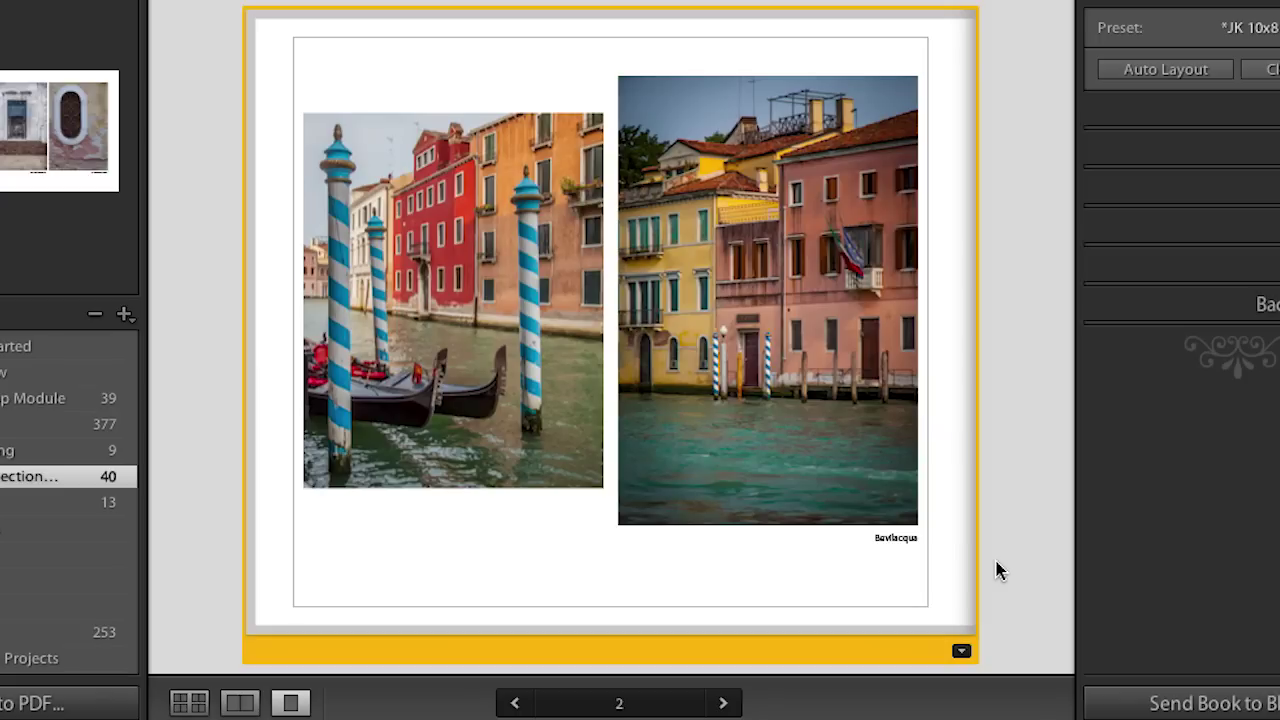
{"action": "key", "text": "Right"}
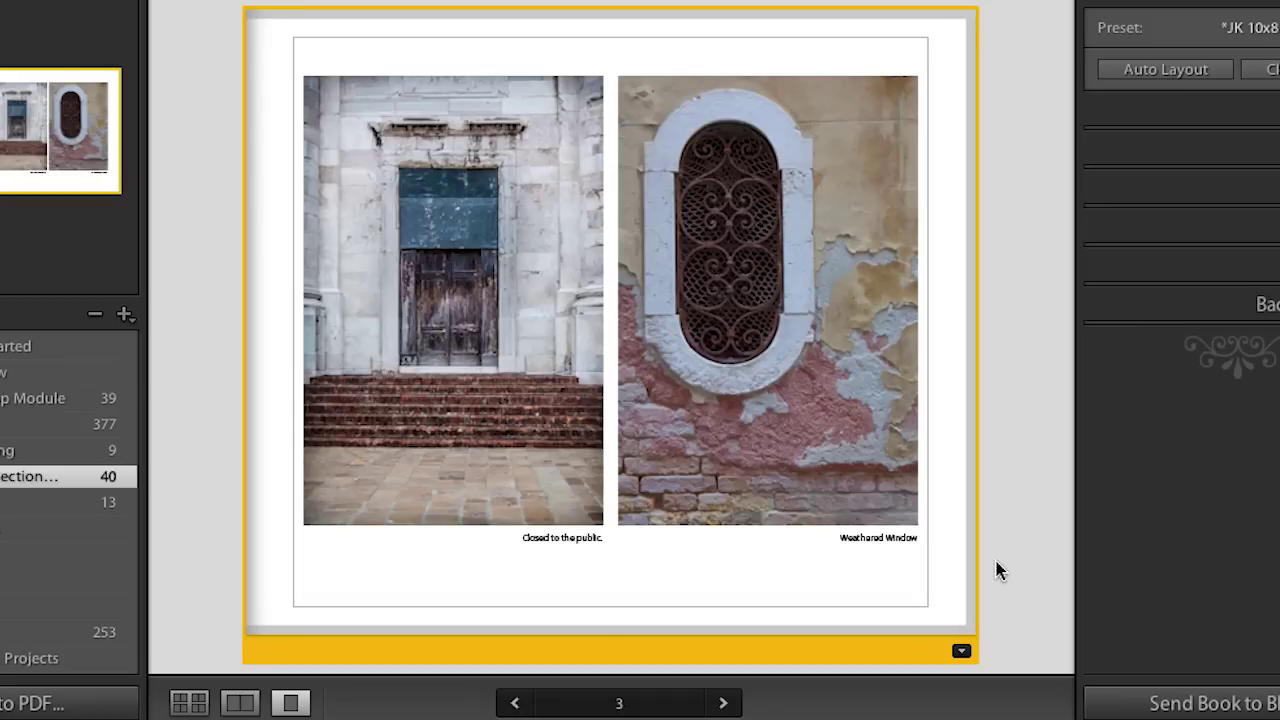
{"action": "key", "text": "Right"}
{"action": "key", "text": "Right"}
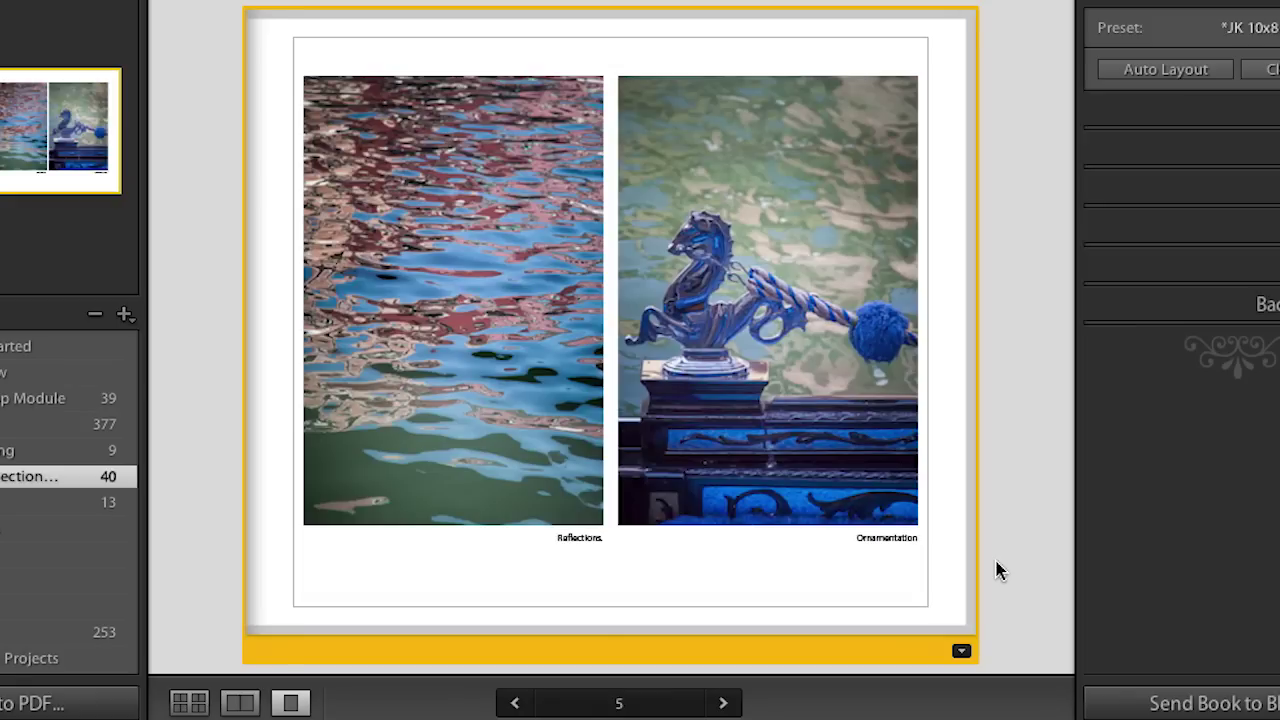
{"action": "key", "text": "ctrl+r"}
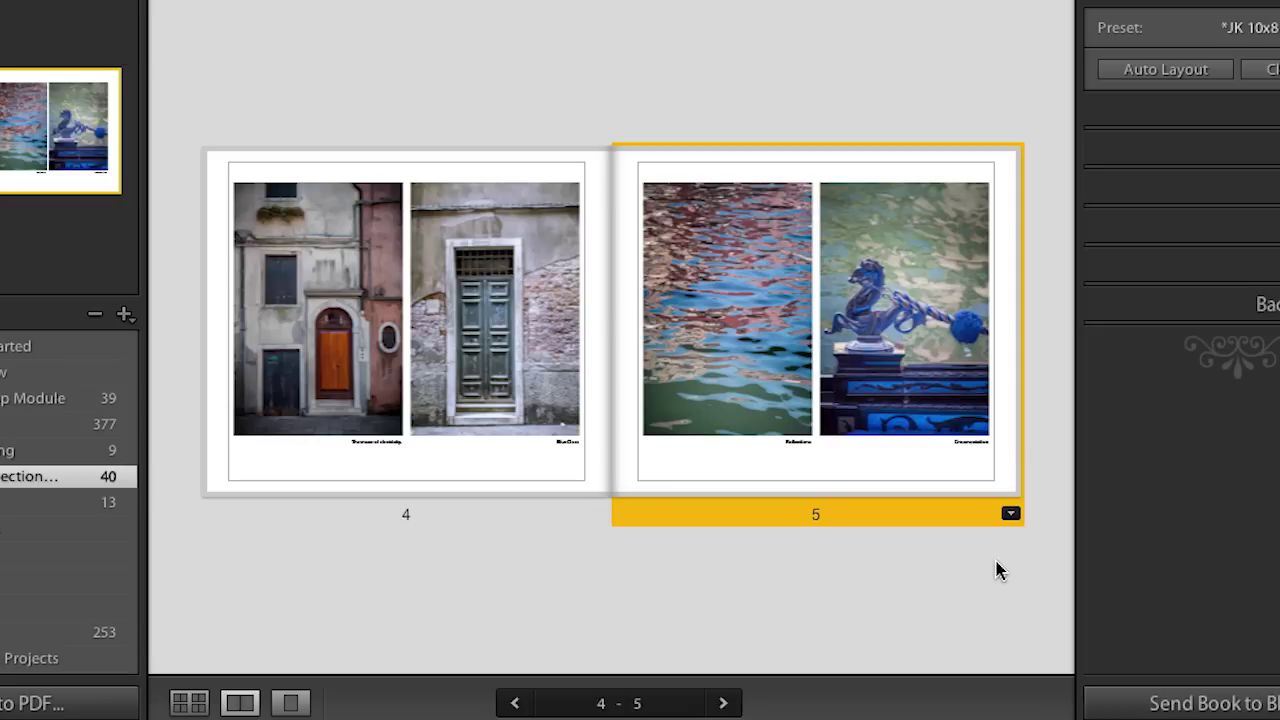
{"action": "key", "text": "Right"}
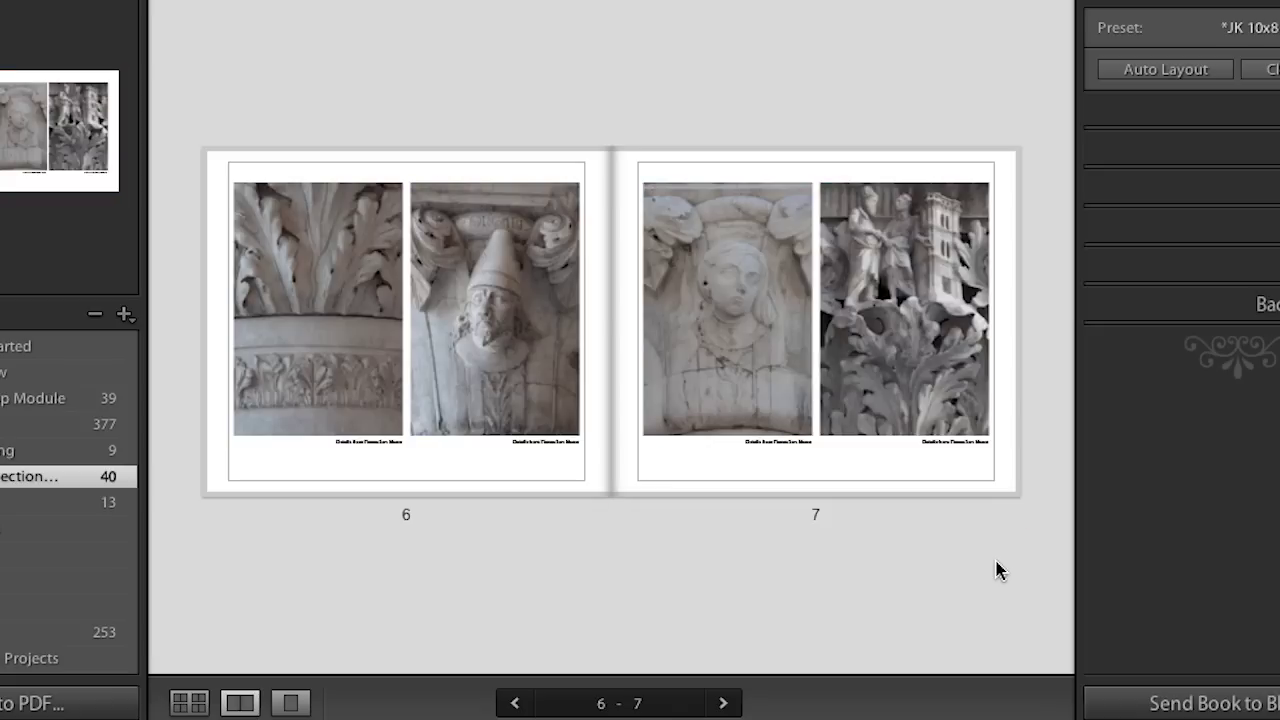
{"action": "key", "text": "Right"}
{"action": "key", "text": "Right"}
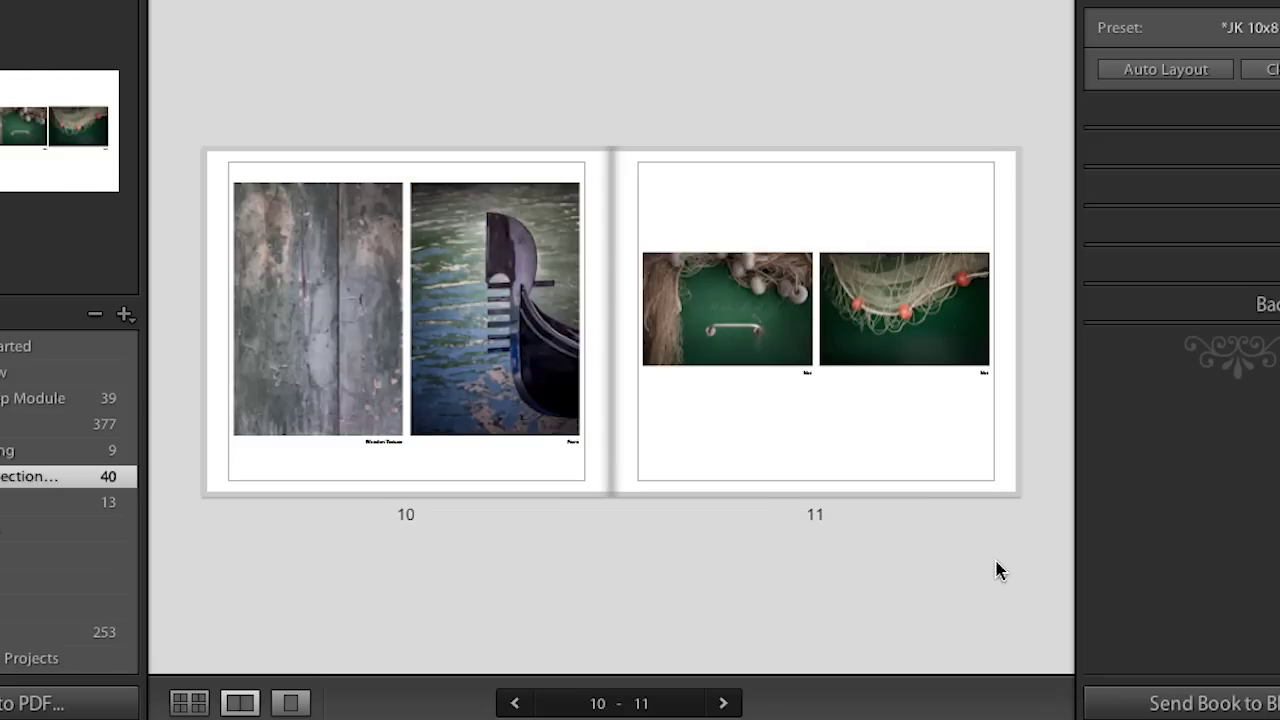
{"action": "key", "text": "ctrl+e"}
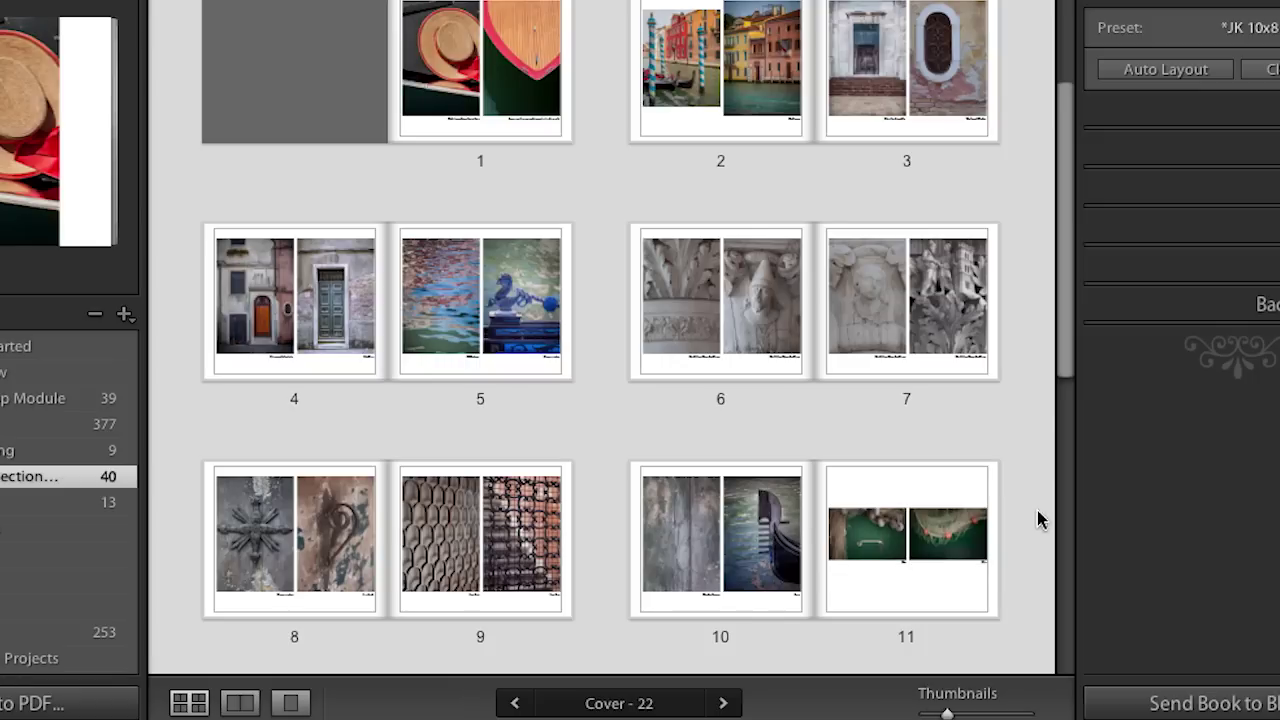
Step: Resize the page thumbnails, toggle the side panels, scroll down and select page 11
{"action": "left_click_drag", "start_coordinate": [1063, 266], "coordinate": [1068, 106]}
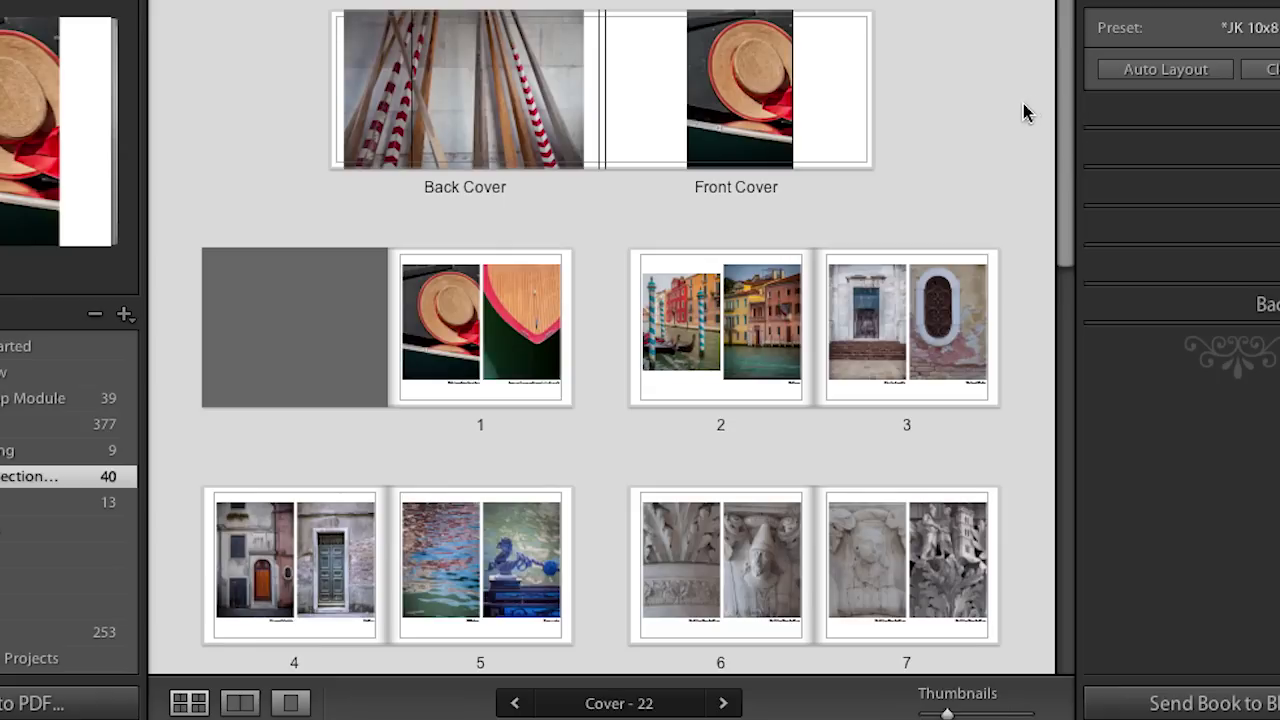
{"action": "key", "text": "equal"}
{"action": "key", "text": "equal"}
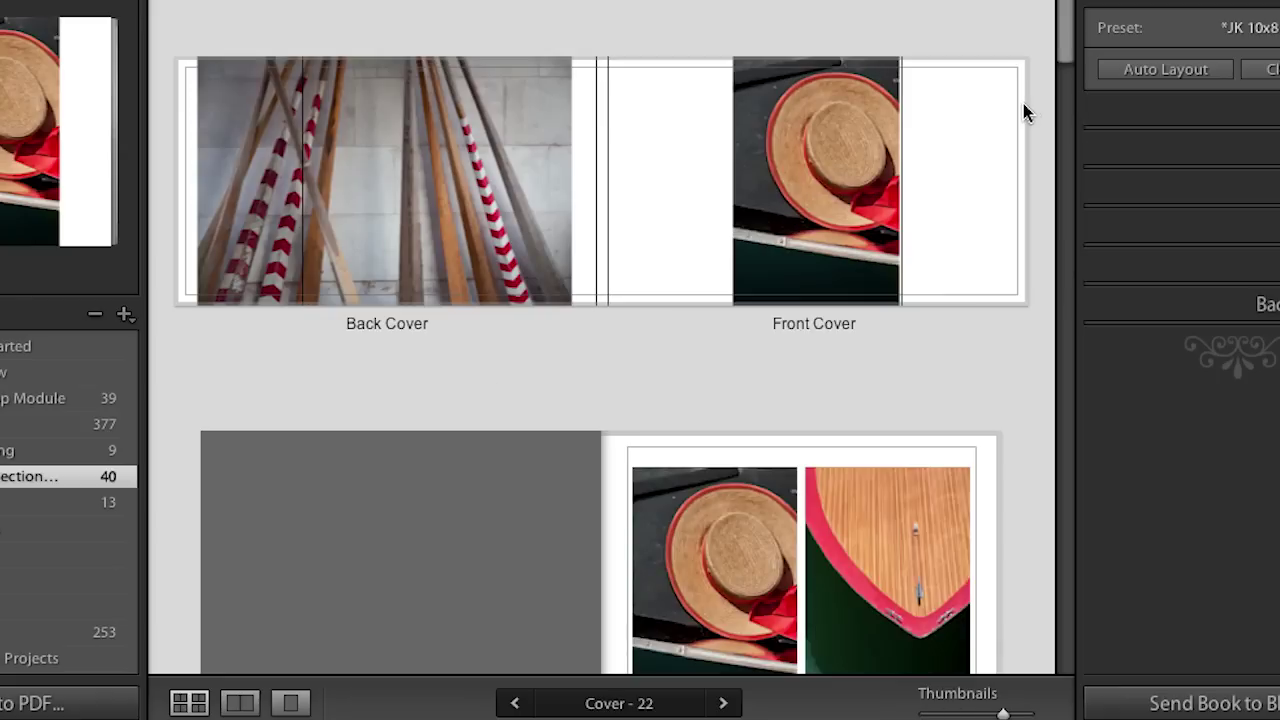
{"action": "key", "text": "minus"}
{"action": "key", "text": "minus"}
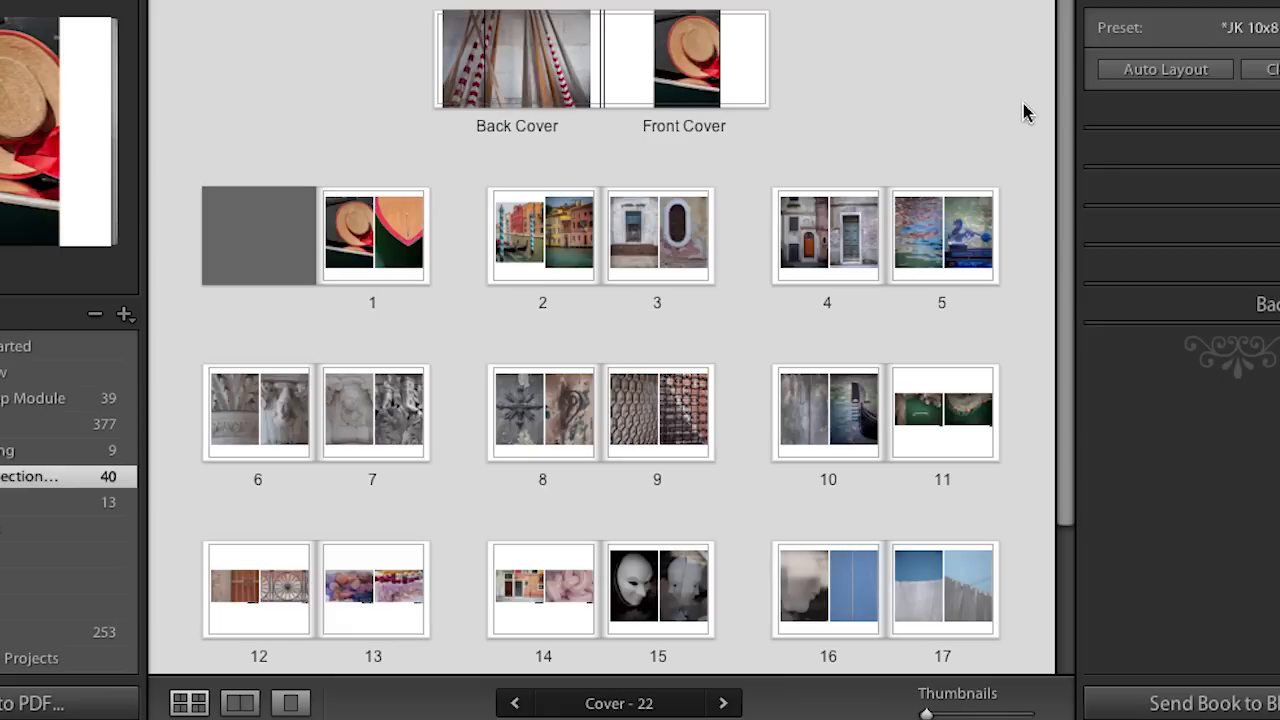
{"action": "key", "text": "Tab"}
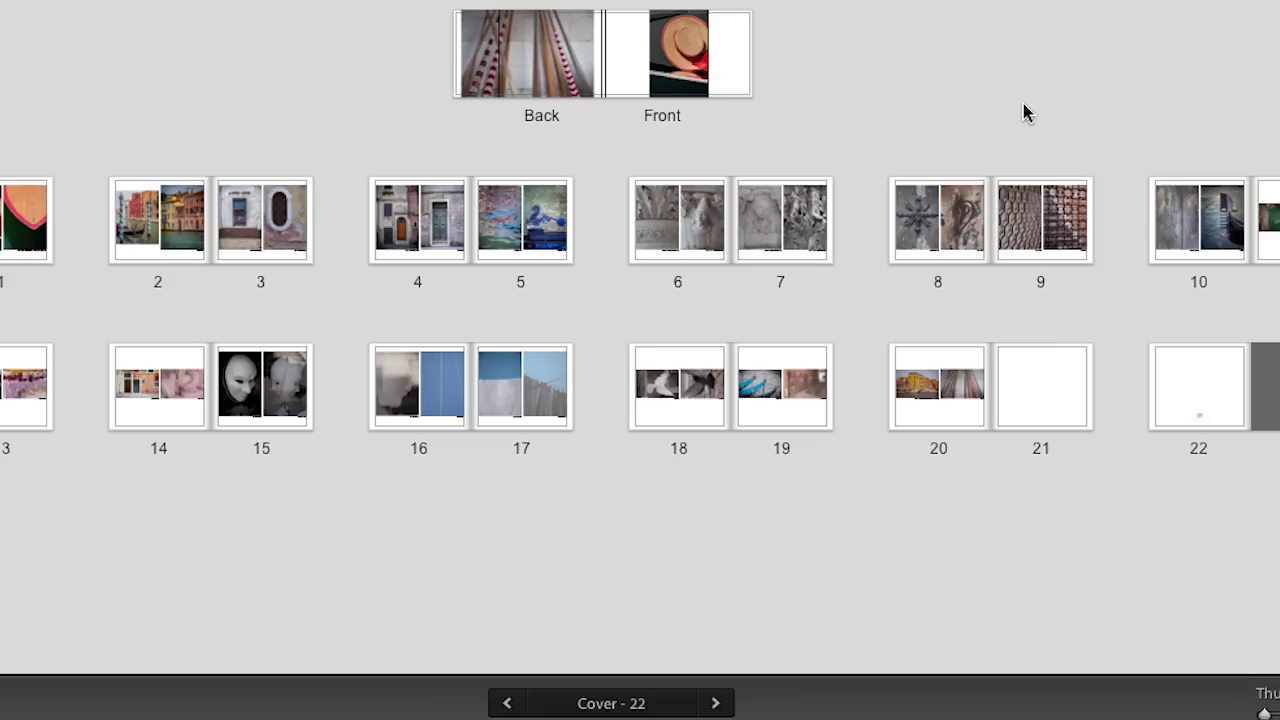
{"action": "key", "text": "equal"}
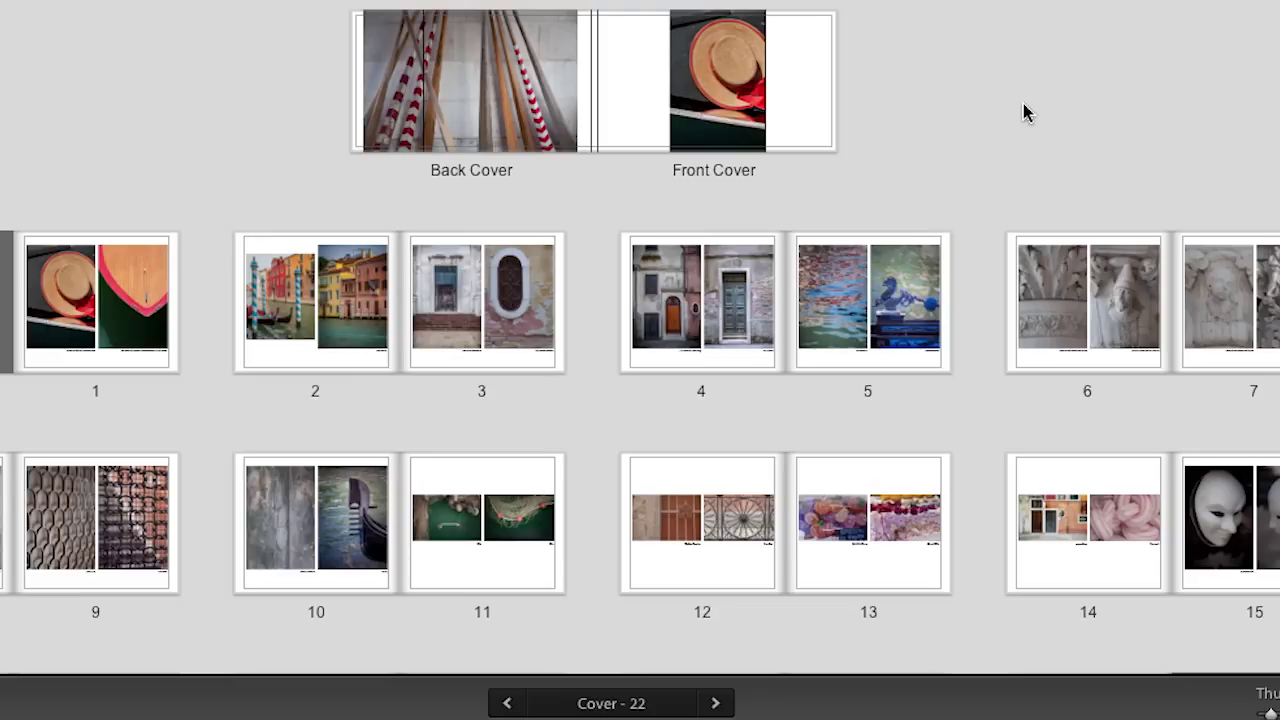
{"action": "key", "text": "Tab"}
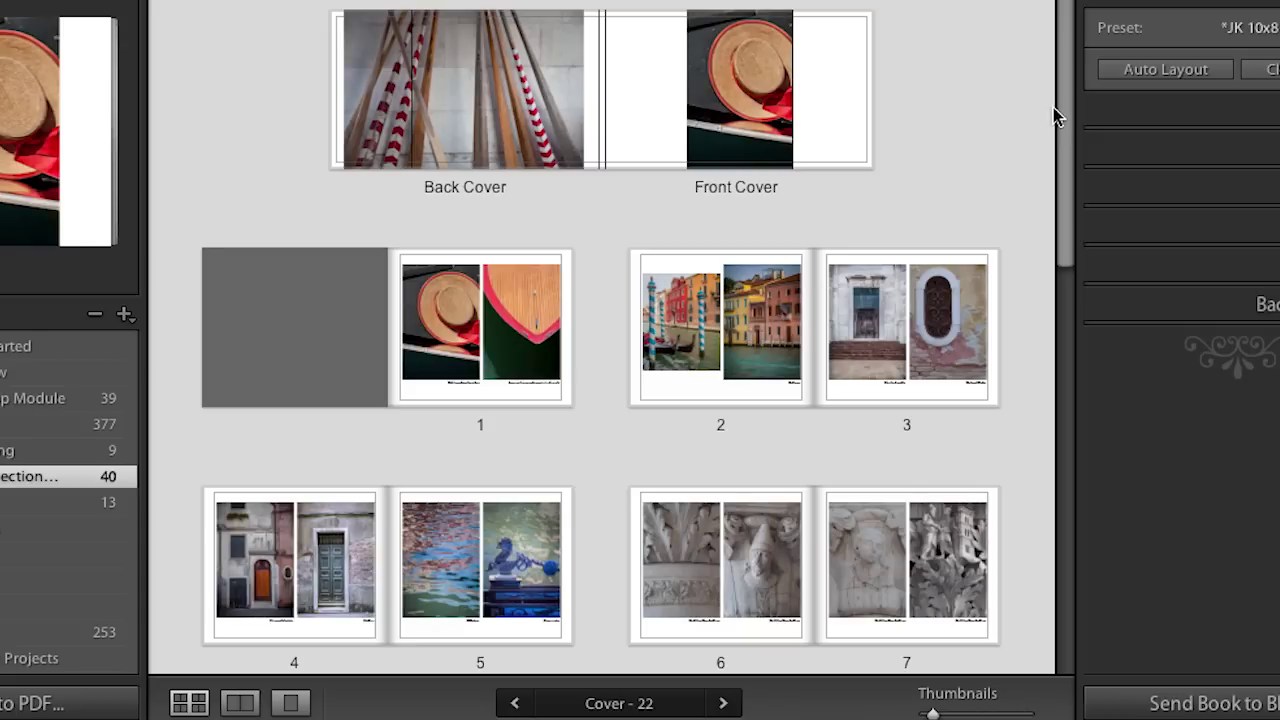
{"action": "scroll", "coordinate": [1015, 121], "scroll_direction": "down", "scroll_amount": 2}
{"action": "scroll", "coordinate": [1015, 121], "scroll_direction": "down", "scroll_amount": 7}
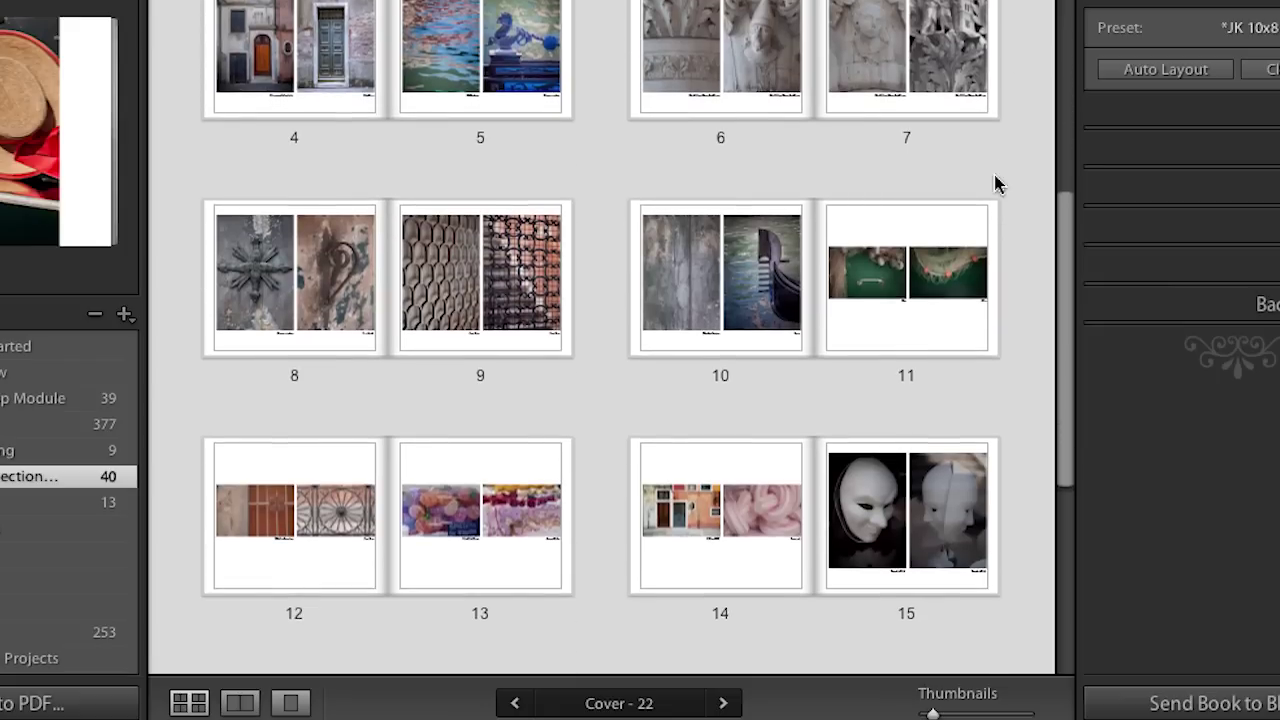
{"action": "left_click", "coordinate": [957, 374]}
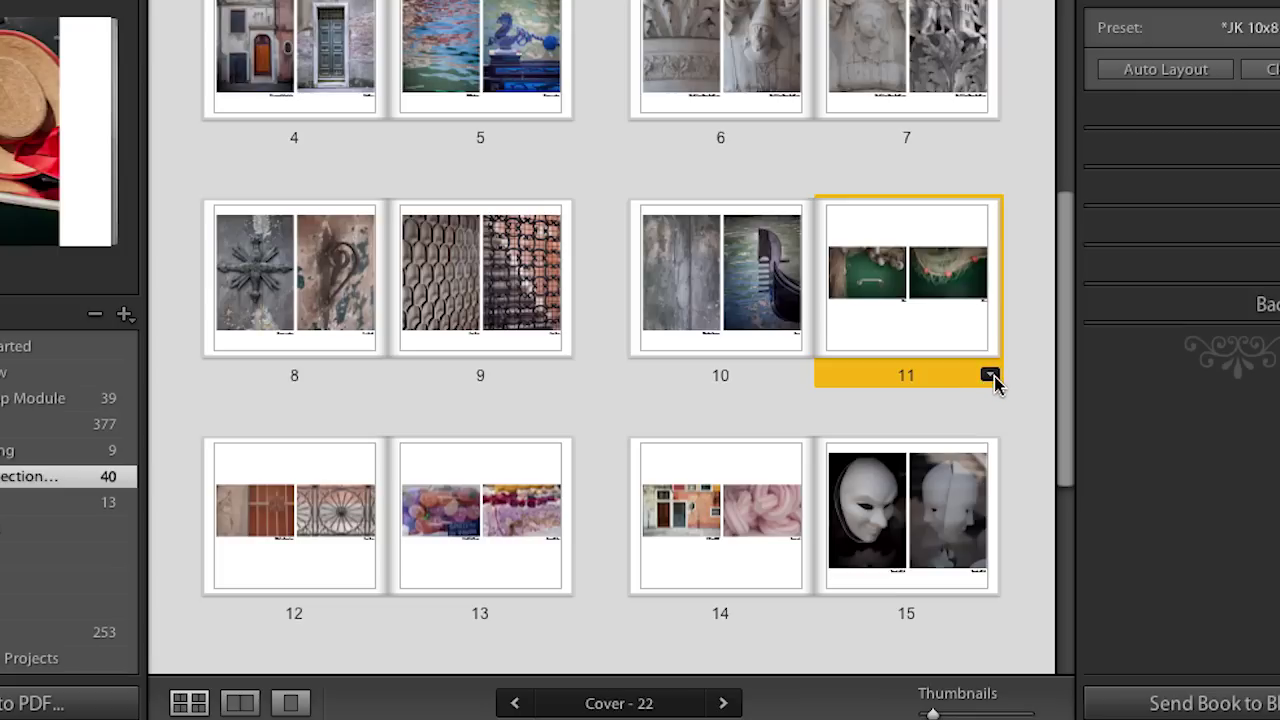
Step: Browse page 11's one-, two-, three-, four- and multi-photo layouts, then apply the stacked 2 Photos layout
{"action": "left_click", "coordinate": [993, 378]}
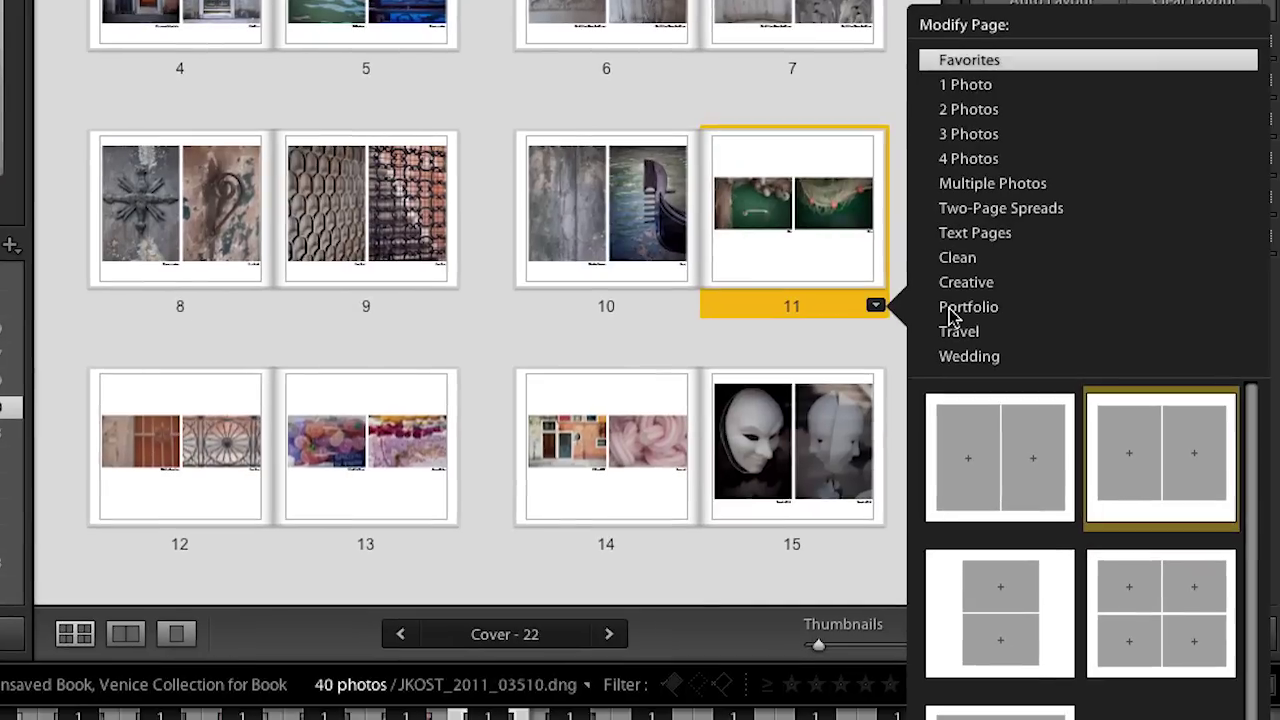
{"action": "left_click", "coordinate": [987, 87]}
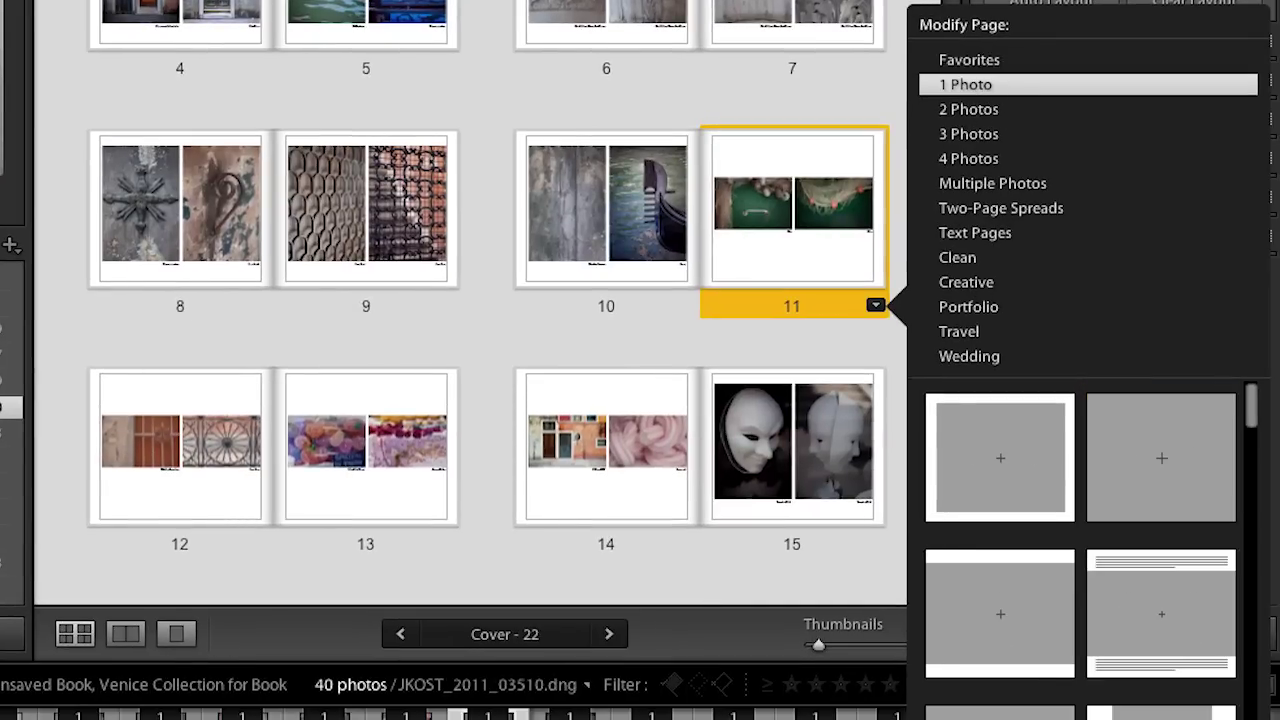
{"action": "left_click_drag", "start_coordinate": [1251, 405], "coordinate": [1262, 702]}
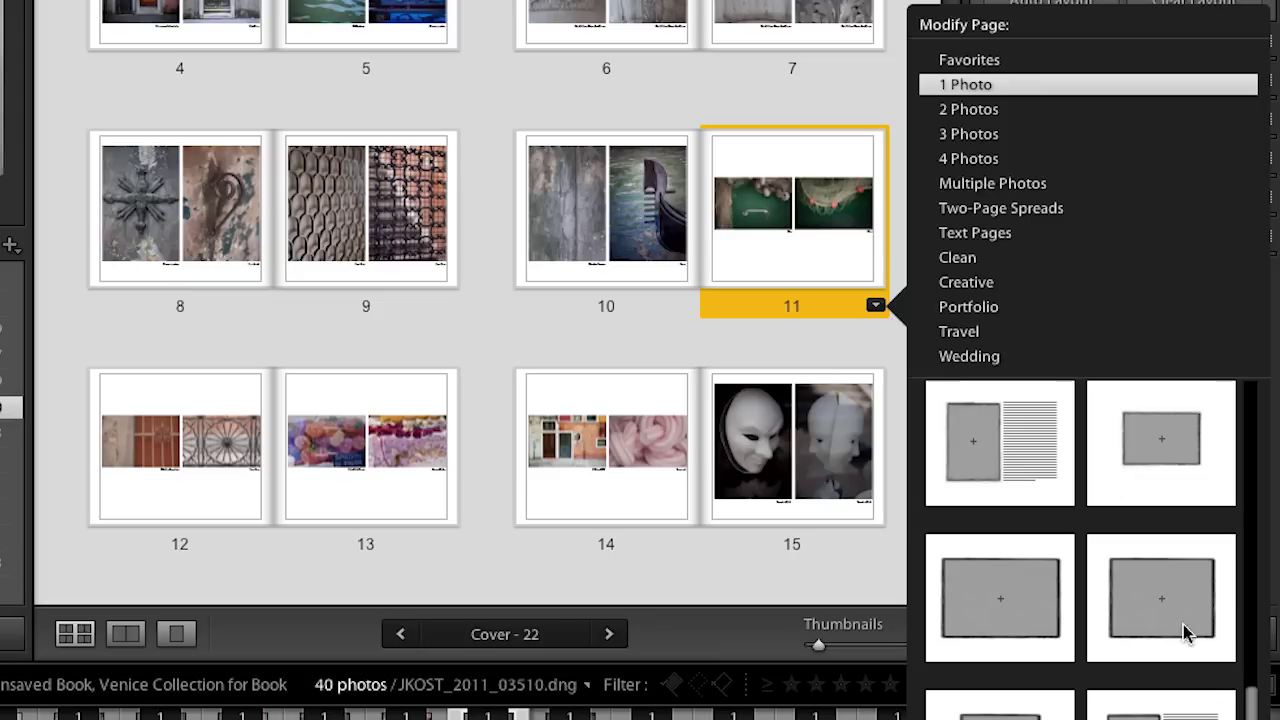
{"action": "left_click_drag", "start_coordinate": [1256, 716], "coordinate": [1250, 397]}
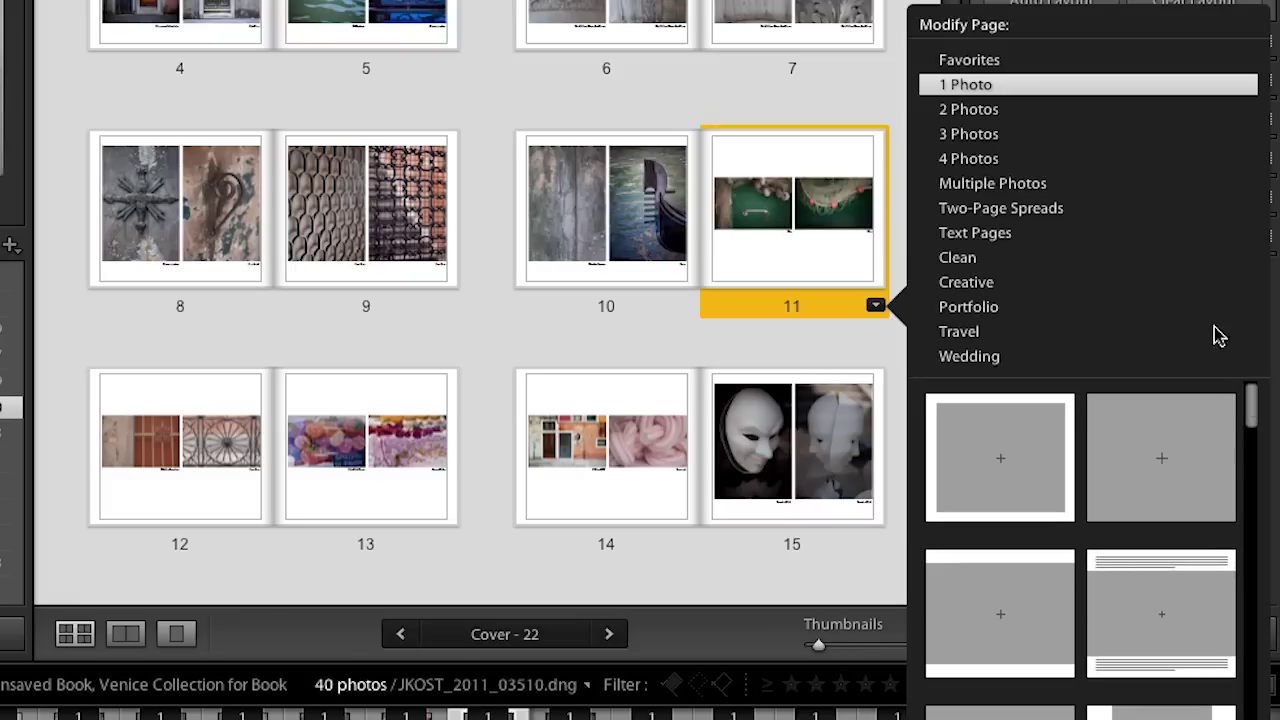
{"action": "left_click", "coordinate": [983, 112]}
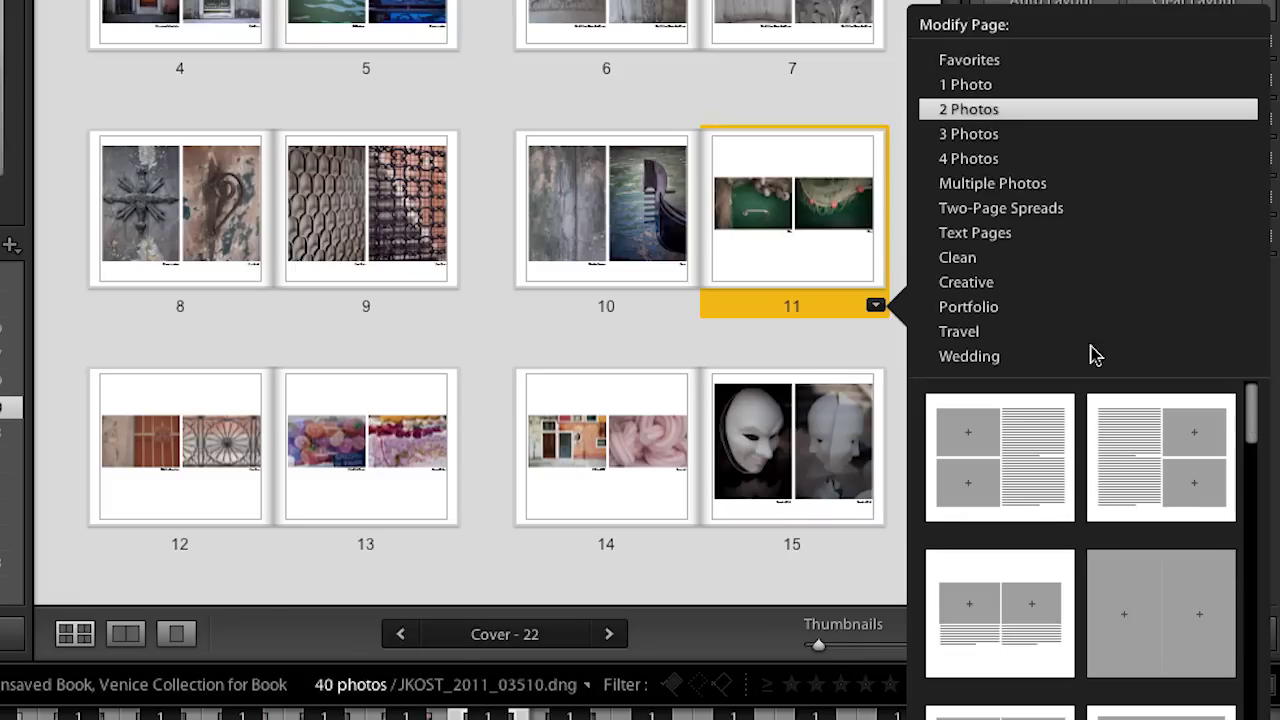
{"action": "left_click_drag", "start_coordinate": [1252, 412], "coordinate": [1266, 578]}
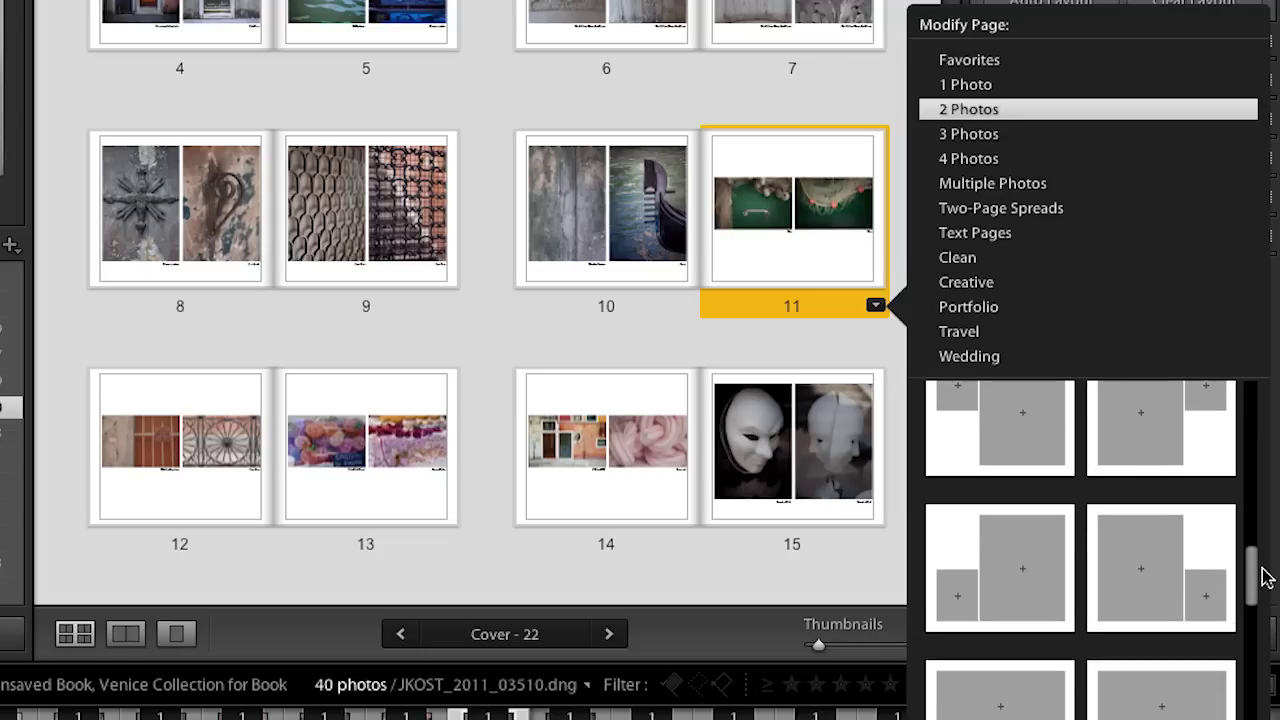
{"action": "left_click", "coordinate": [956, 134]}
{"action": "left_click", "coordinate": [966, 160]}
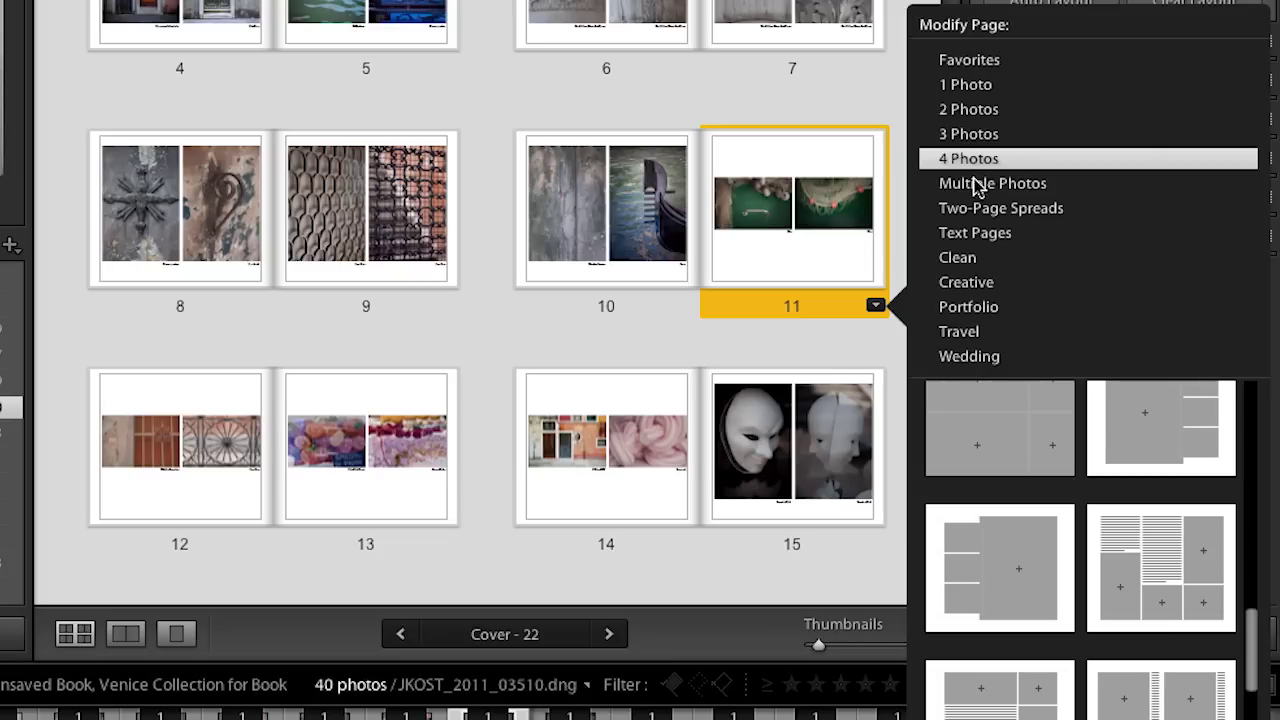
{"action": "left_click", "coordinate": [980, 185]}
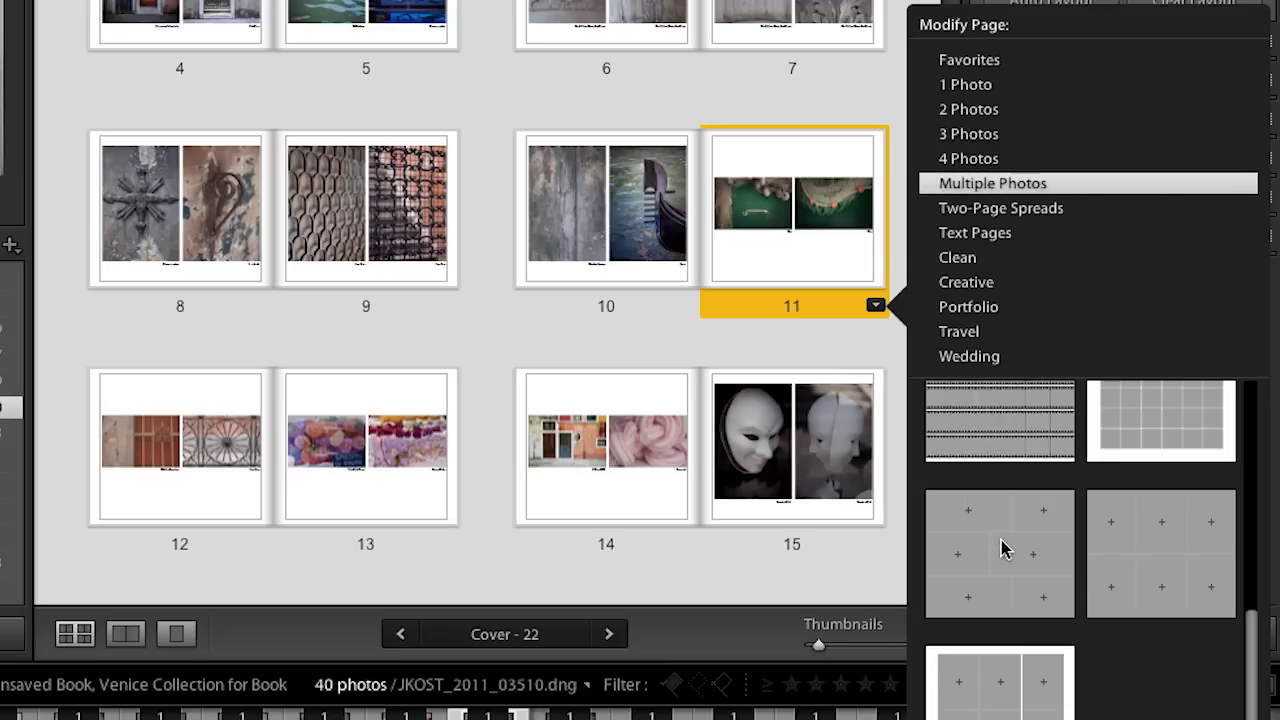
{"action": "scroll", "coordinate": [1000, 540], "scroll_direction": "up", "scroll_amount": 3}
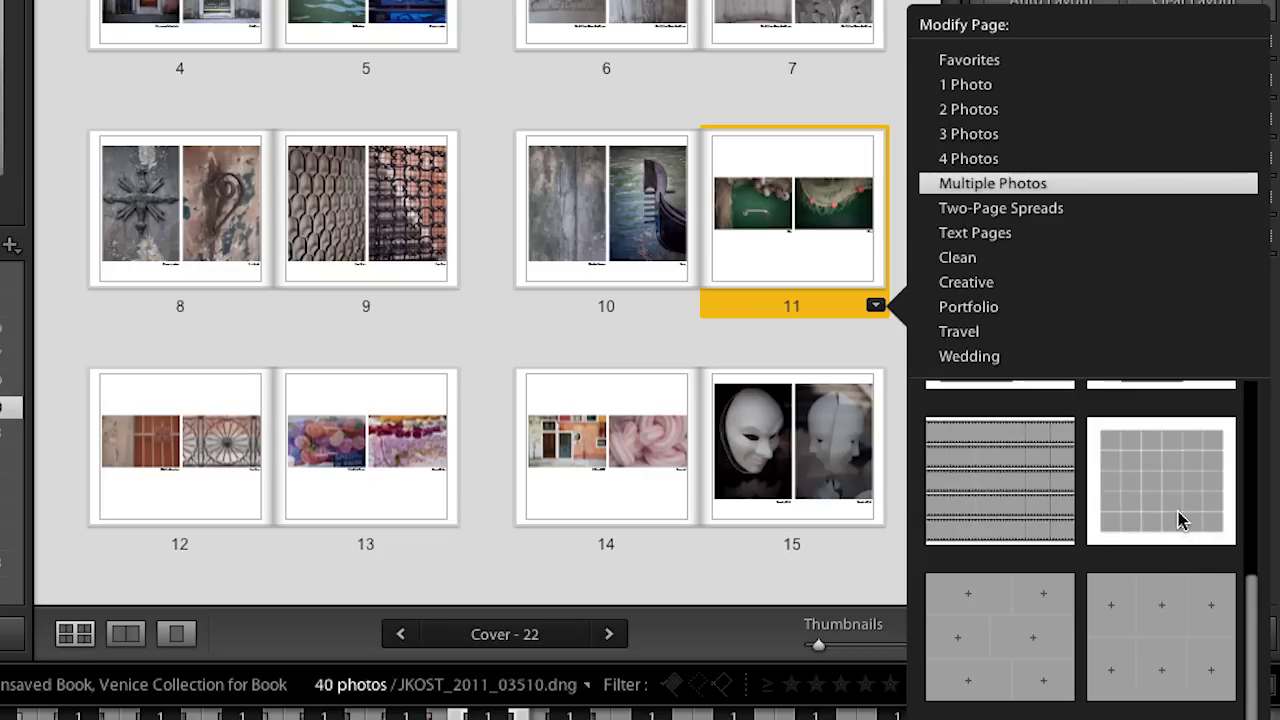
{"action": "left_click", "coordinate": [968, 111]}
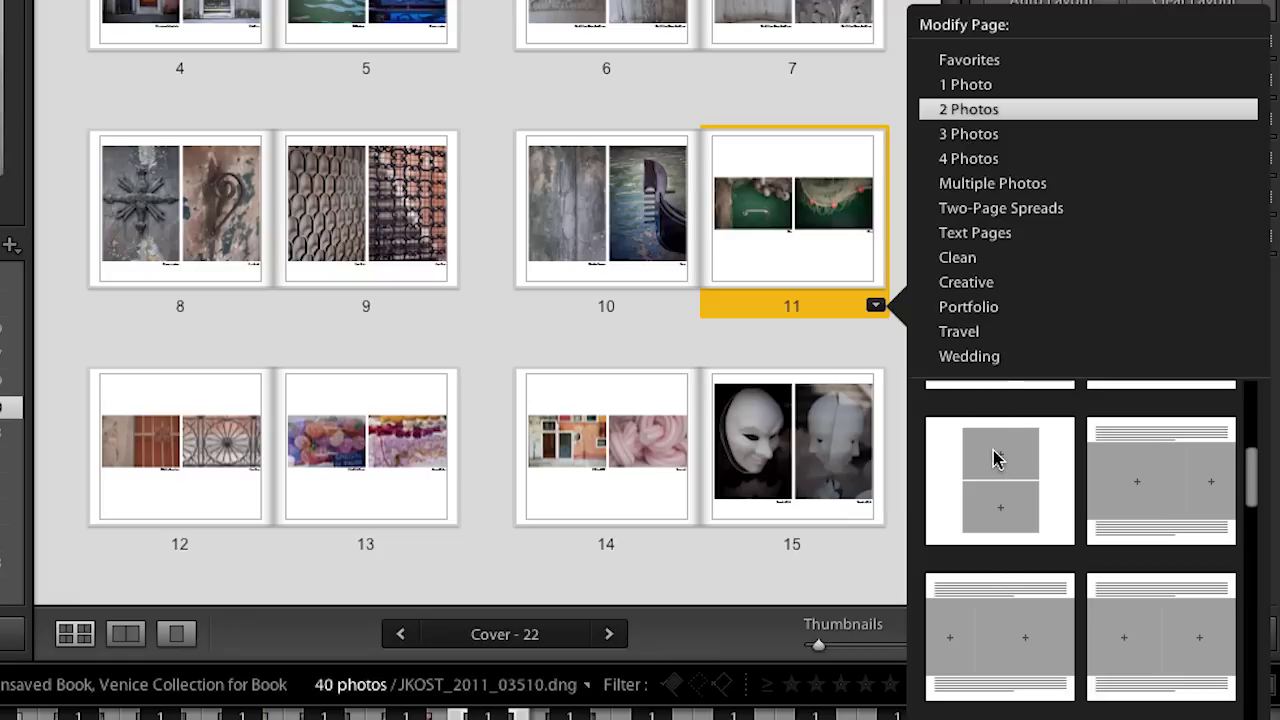
{"action": "left_click", "coordinate": [997, 500]}
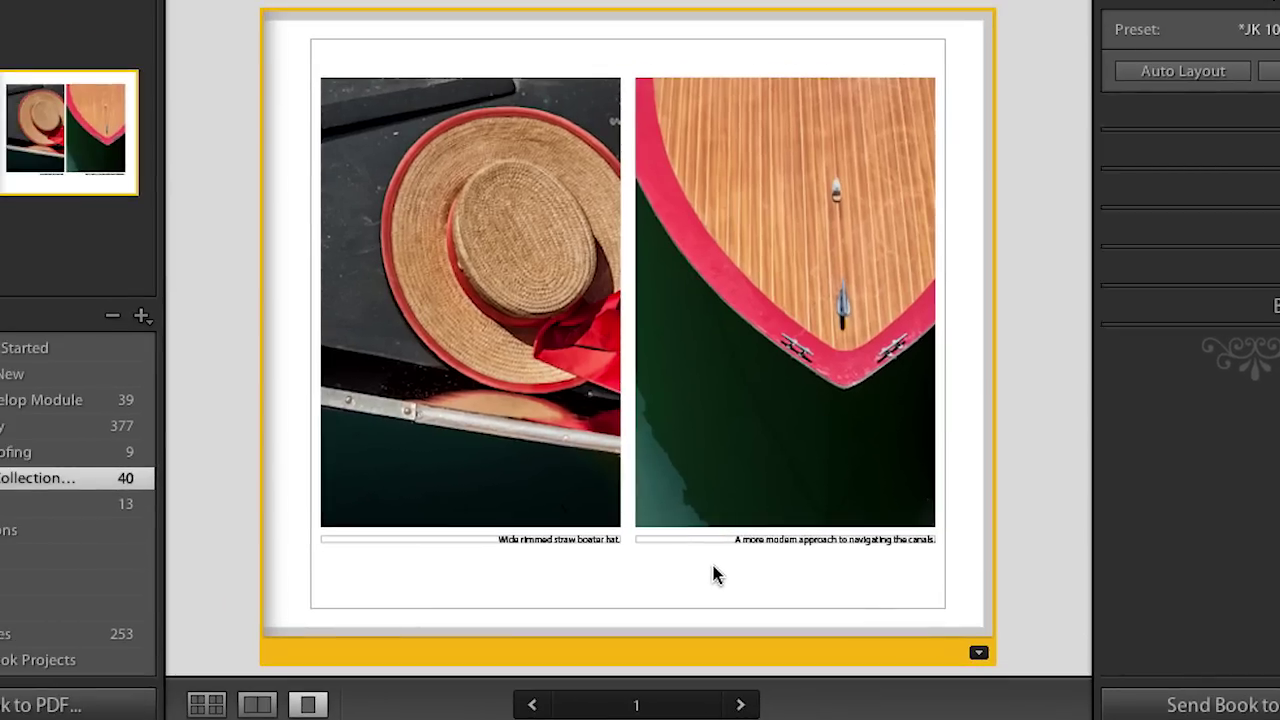
{"action": "key", "text": "ctrl+e"}
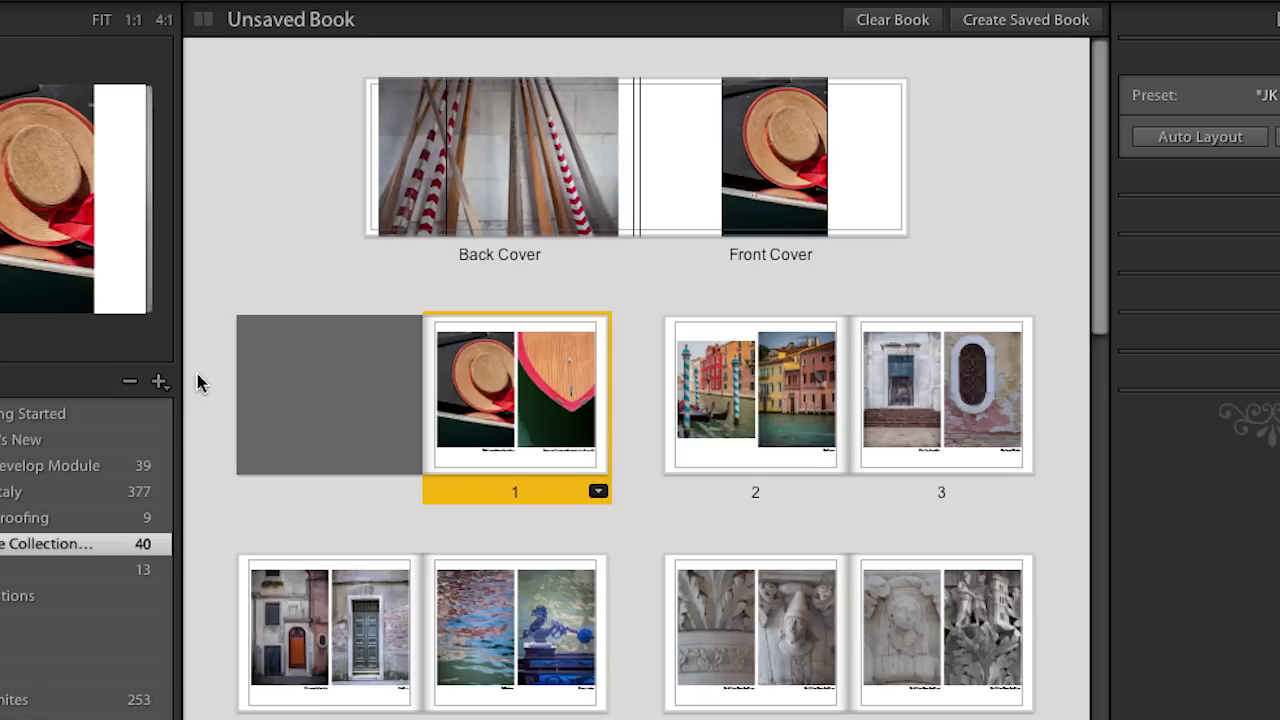
Step: Create a saved book named 'Venice Demo Book' inside the LR4 What's New collection set
{"action": "left_click", "coordinate": [160, 384]}
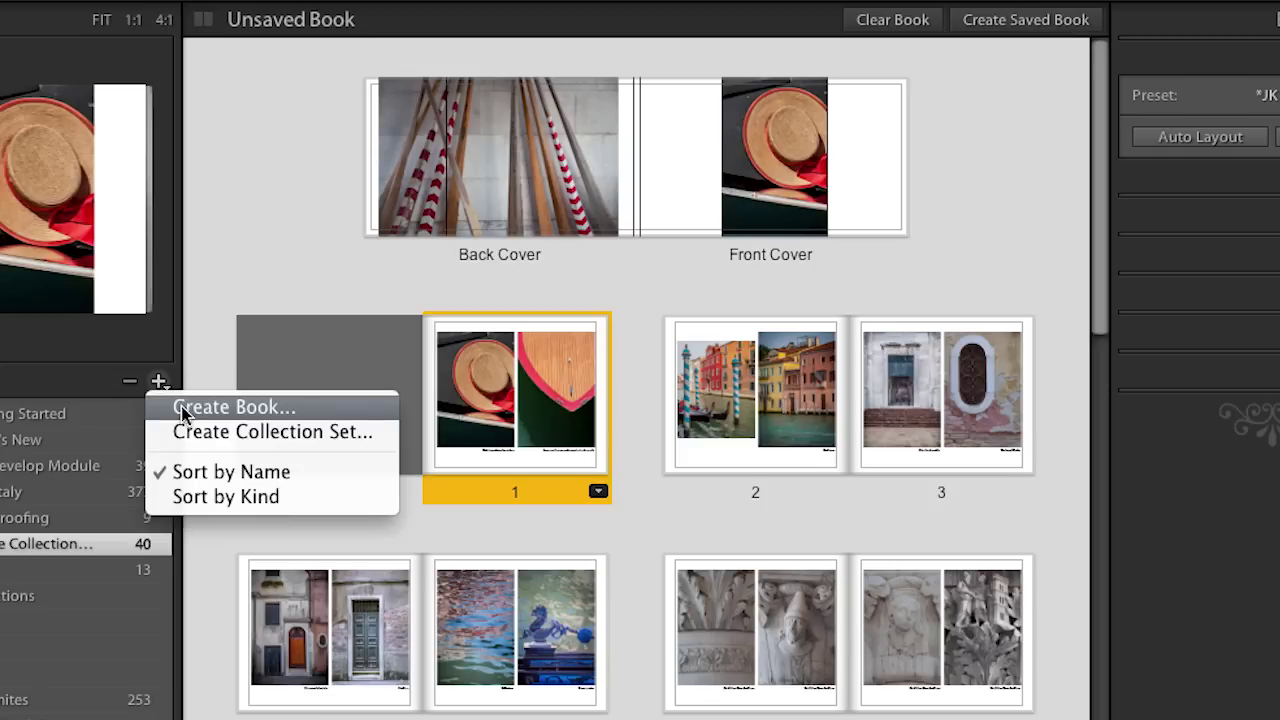
{"action": "left_click", "coordinate": [183, 414]}
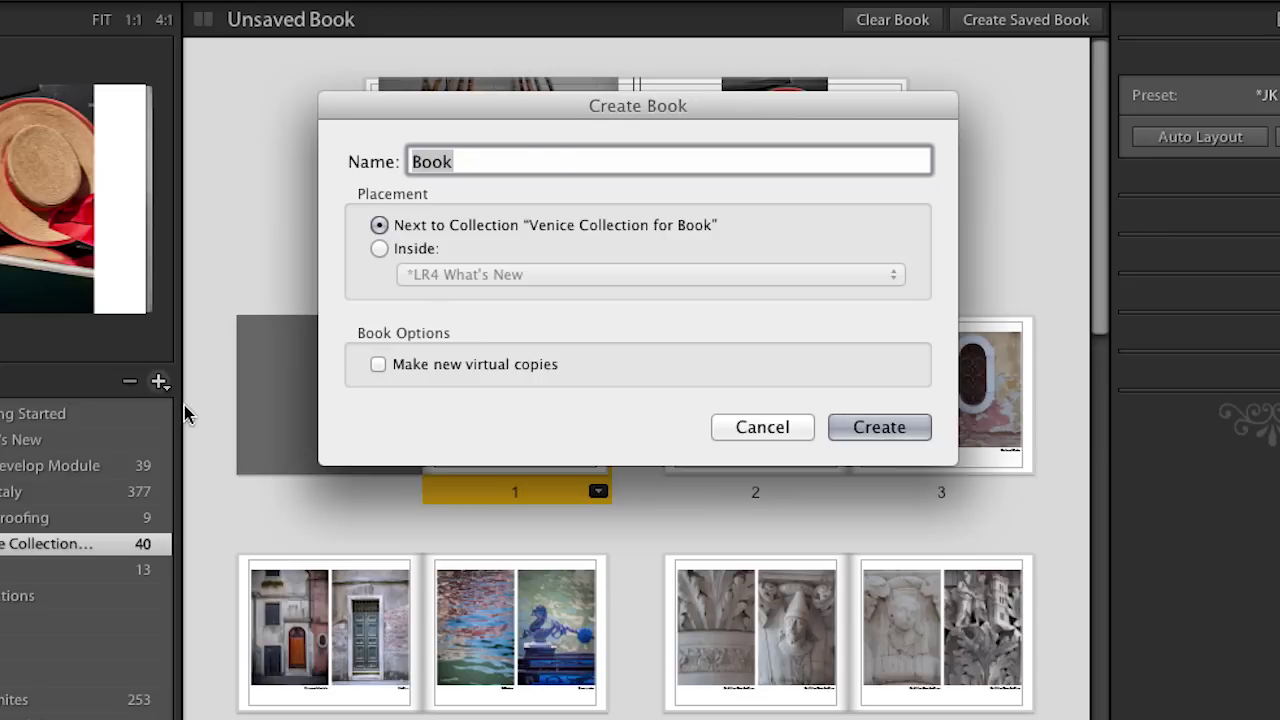
{"action": "type", "text": "Venice Demo Book"}
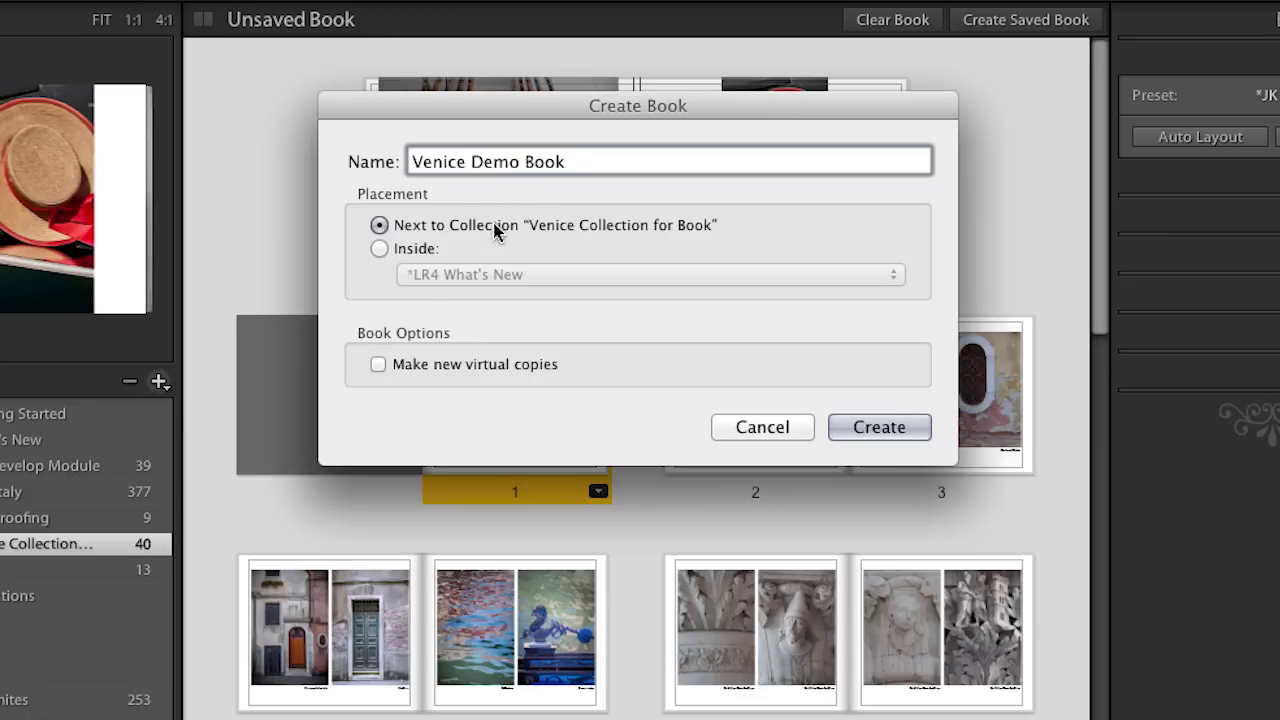
{"action": "left_click", "coordinate": [420, 252]}
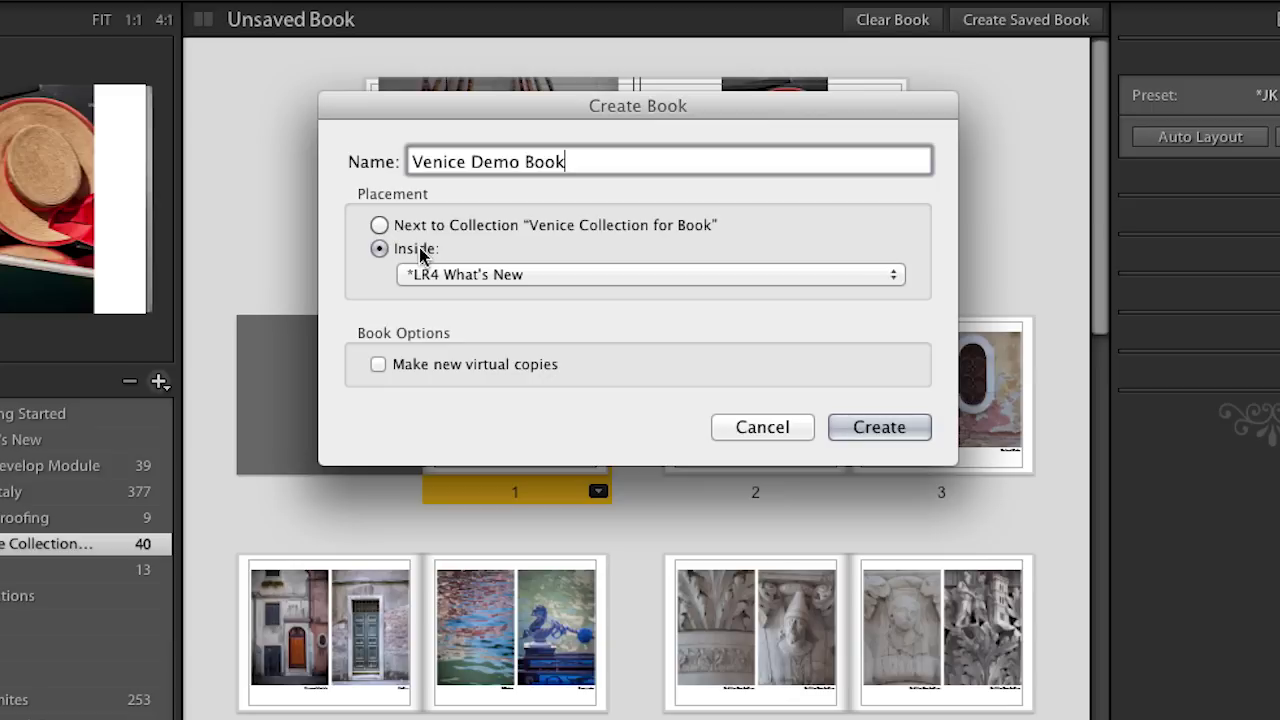
{"action": "left_click", "coordinate": [905, 426]}
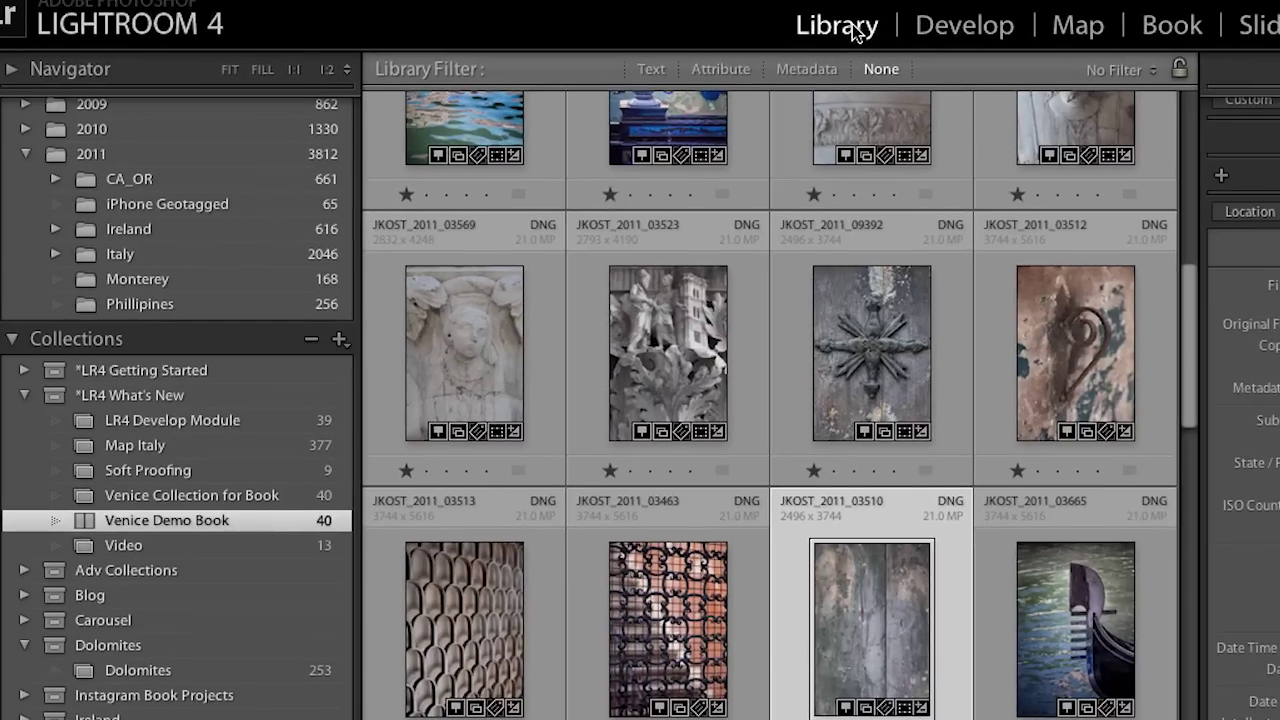
Step: View the LR4 Develop Module collection, then the Venice Demo Book collection's photos
{"action": "left_click", "coordinate": [267, 419]}
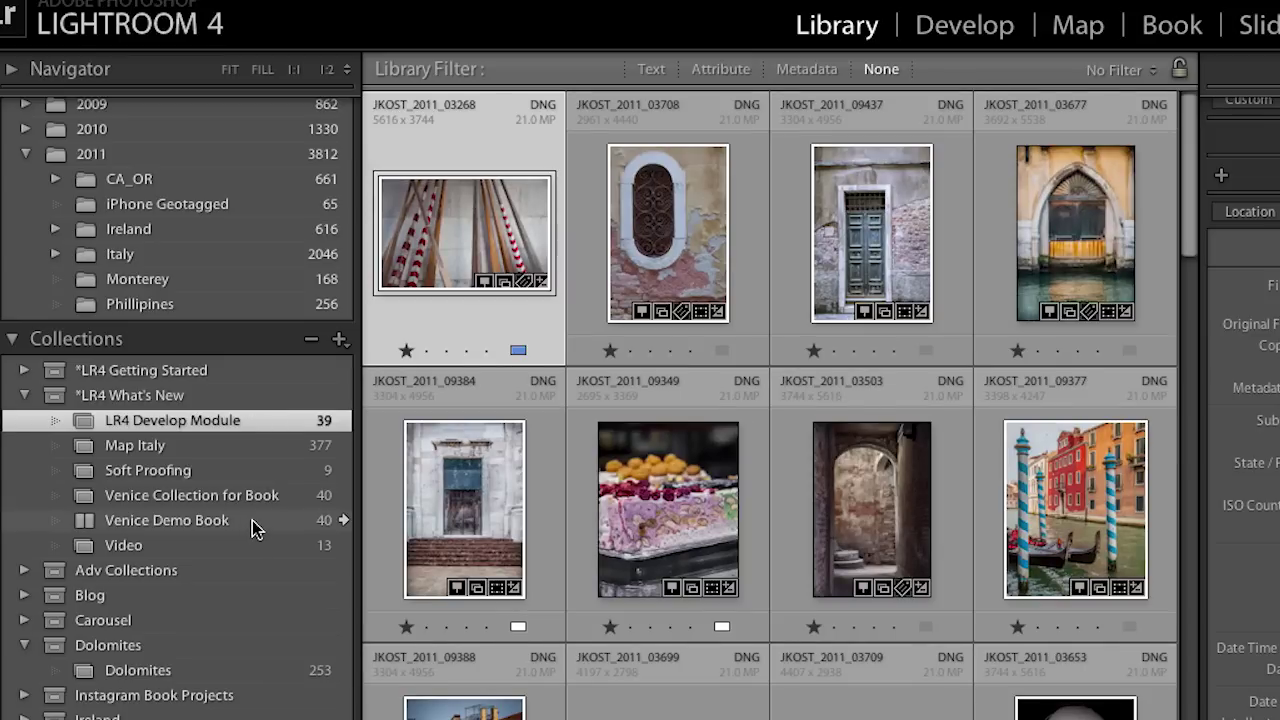
{"action": "left_click", "coordinate": [213, 522]}
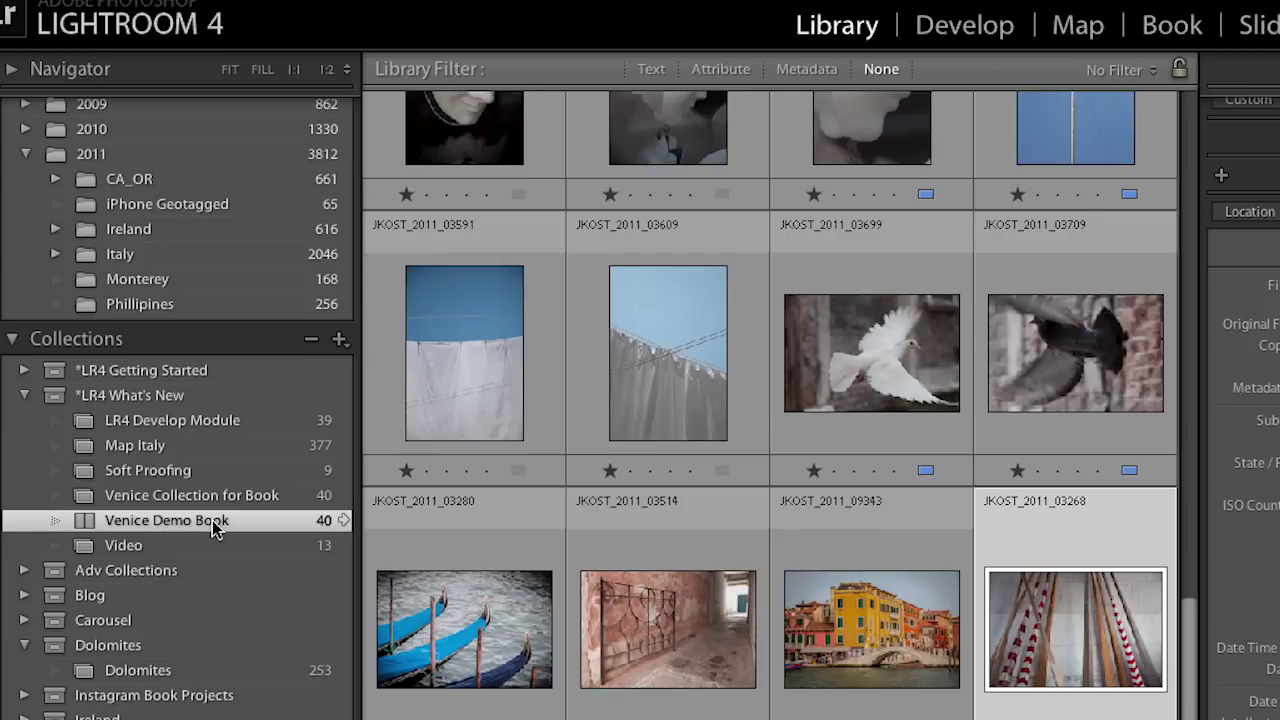